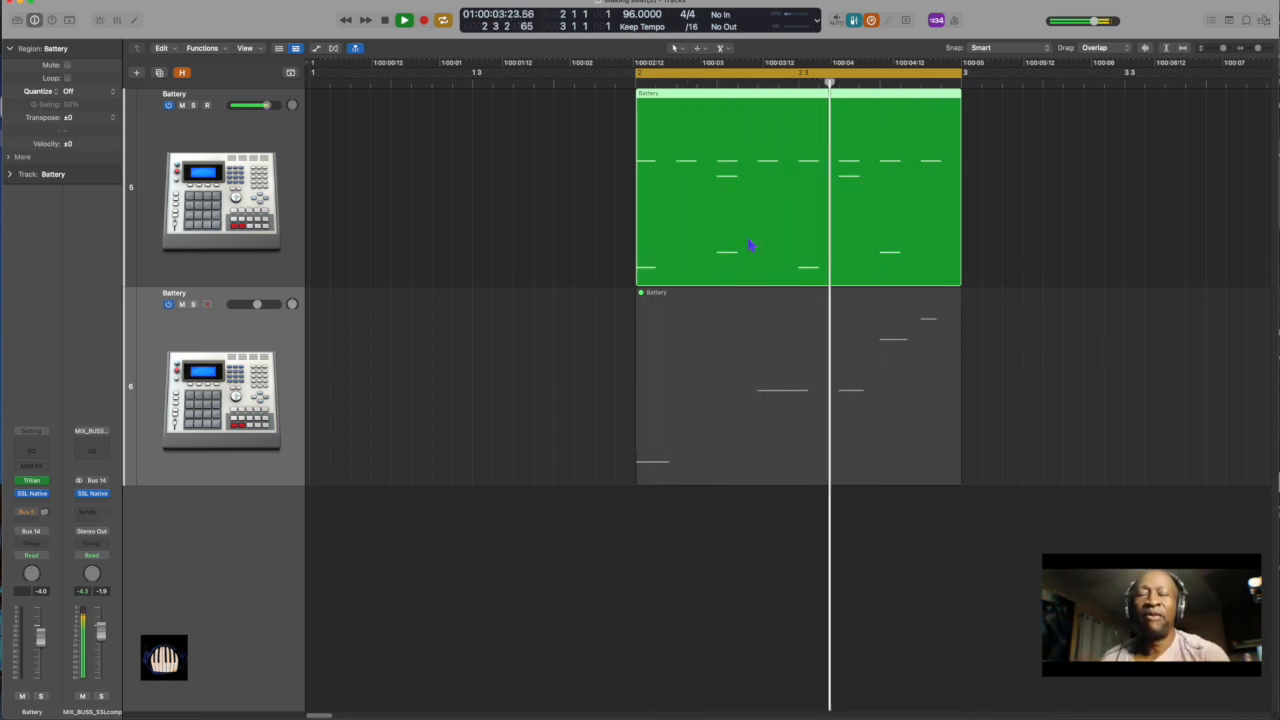
Stop playback and unmute the Battery region on the lower track
key("space")
left_click(767, 347)
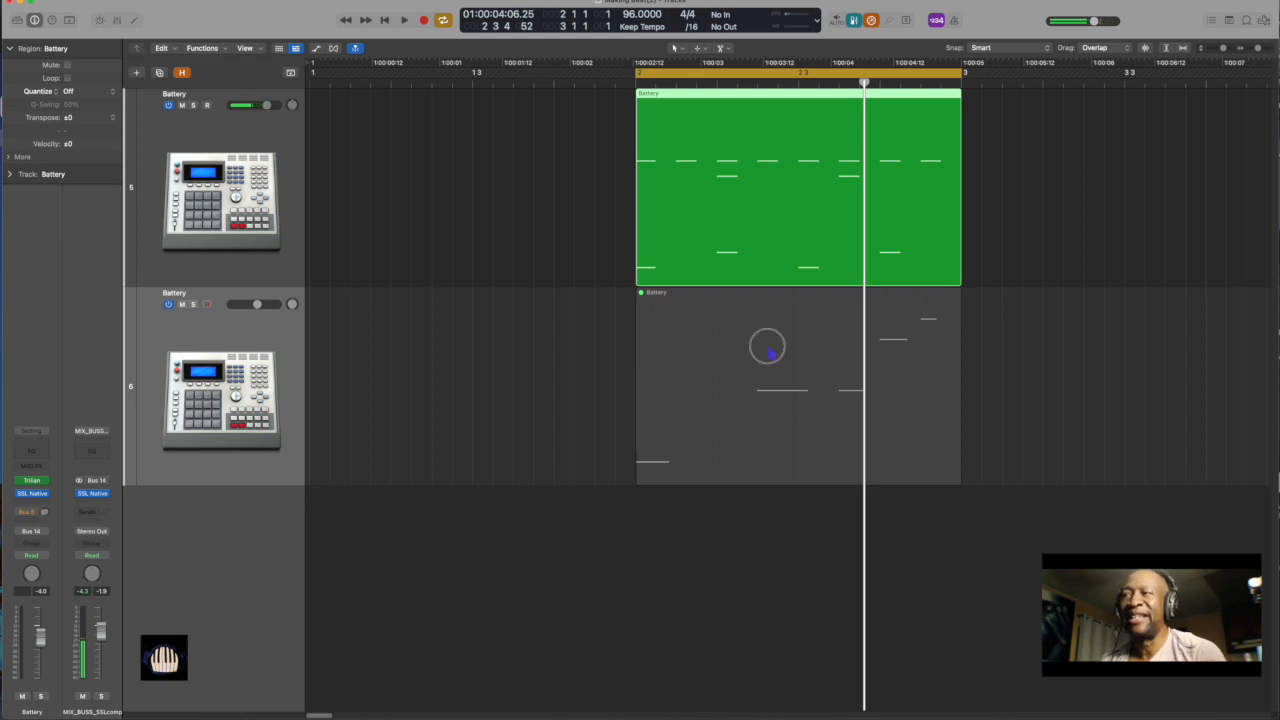
key("ctrl+m")
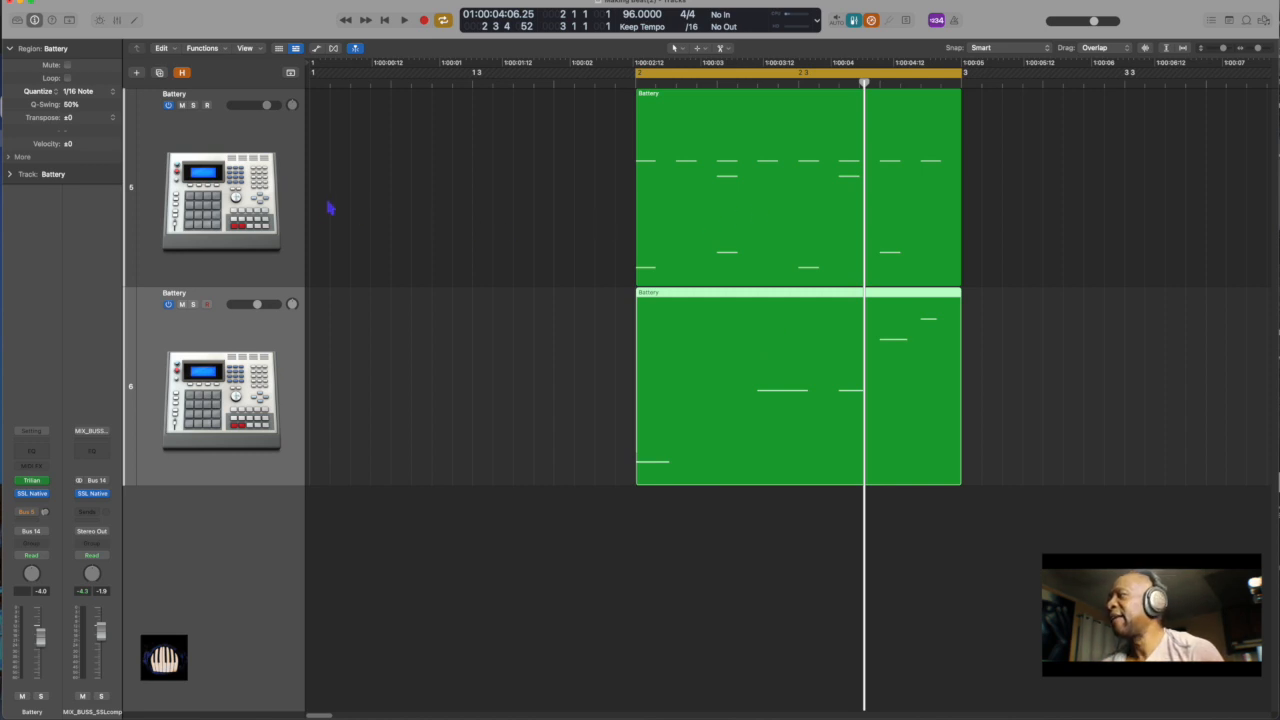
Open the Battery 4 instrument of the upper drum track and solo its Kick Absolutely 2 cell
left_click(241, 204)
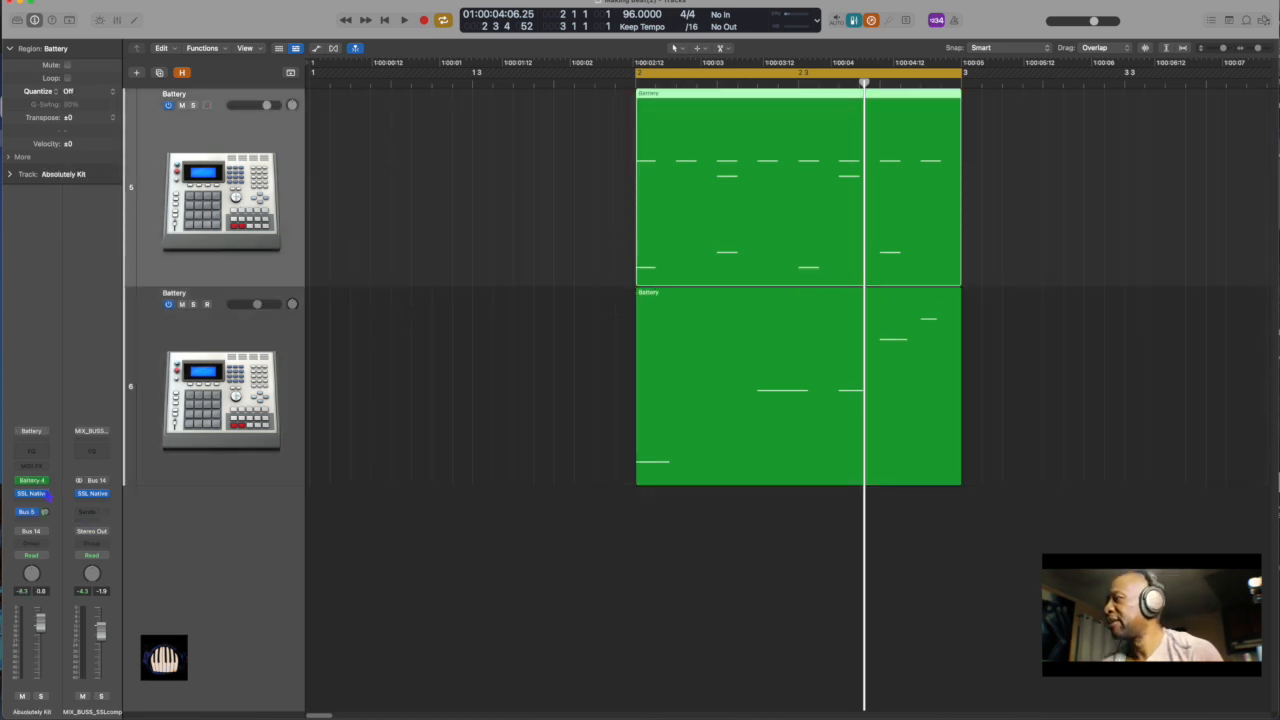
left_click(31, 480)
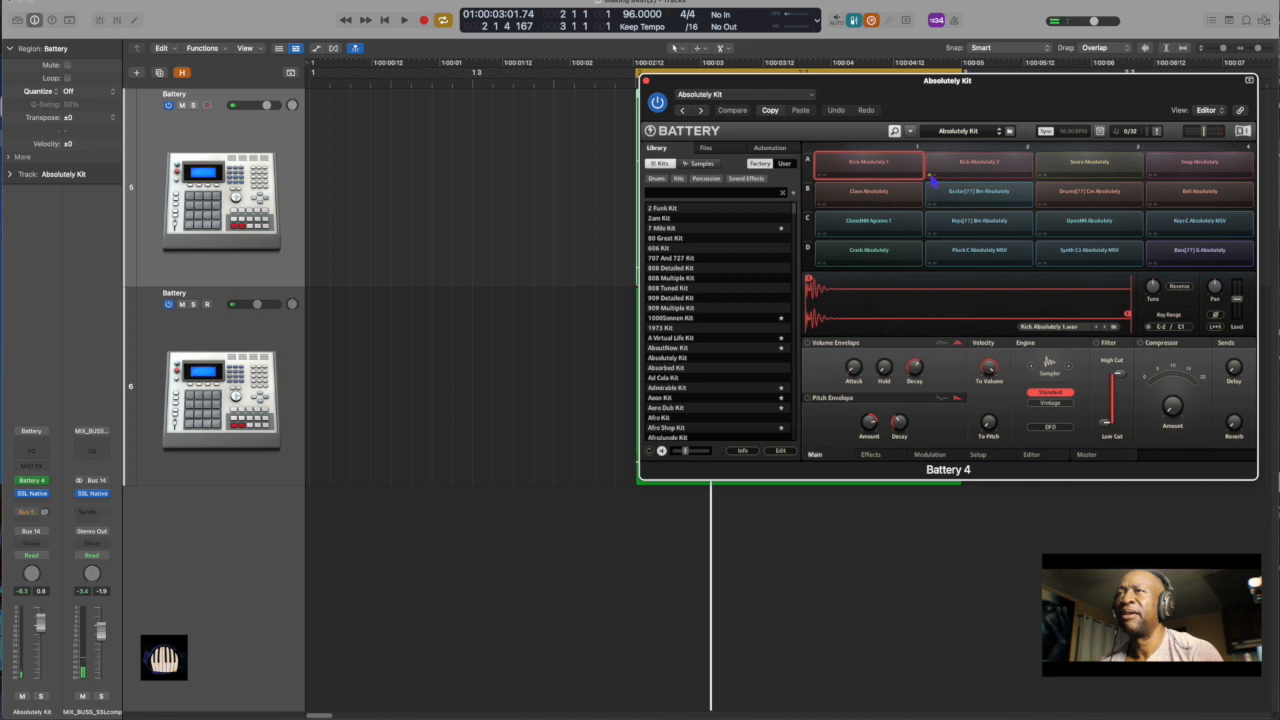
left_click(931, 177)
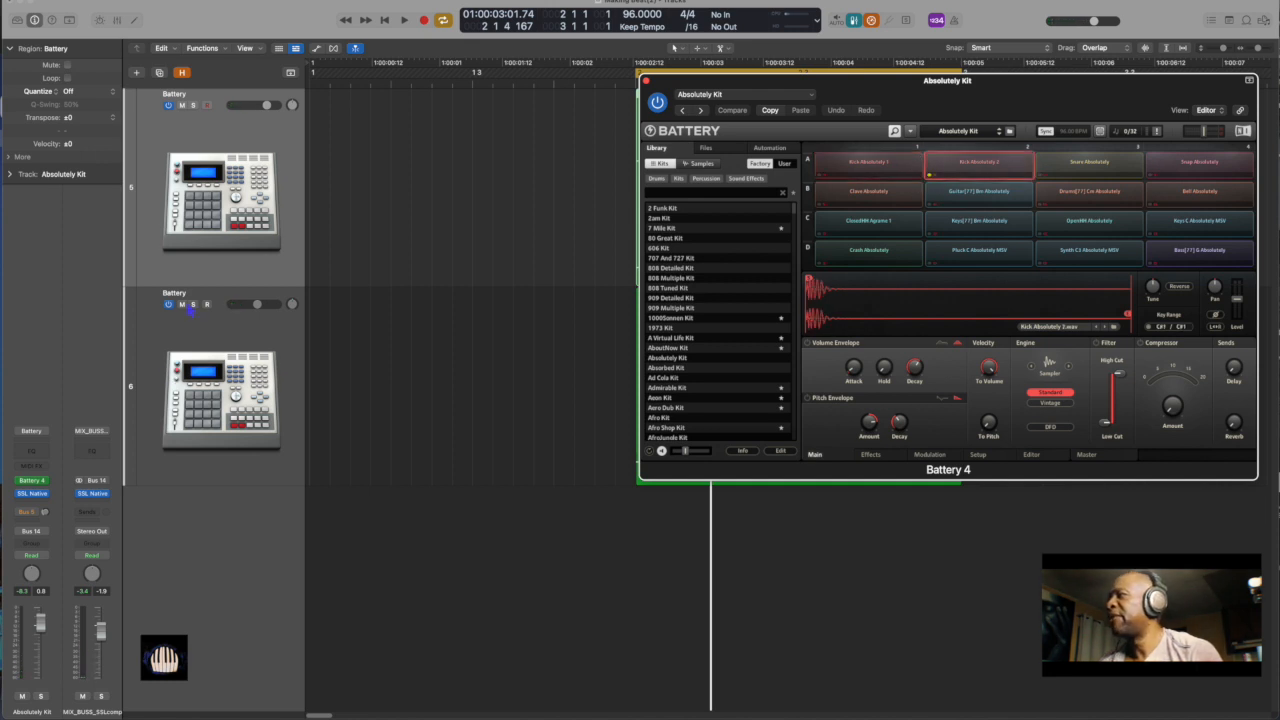
Play the loop and slightly lower the volume of the lower Battery track, stopping playback when done
left_click(188, 307)
key("space")
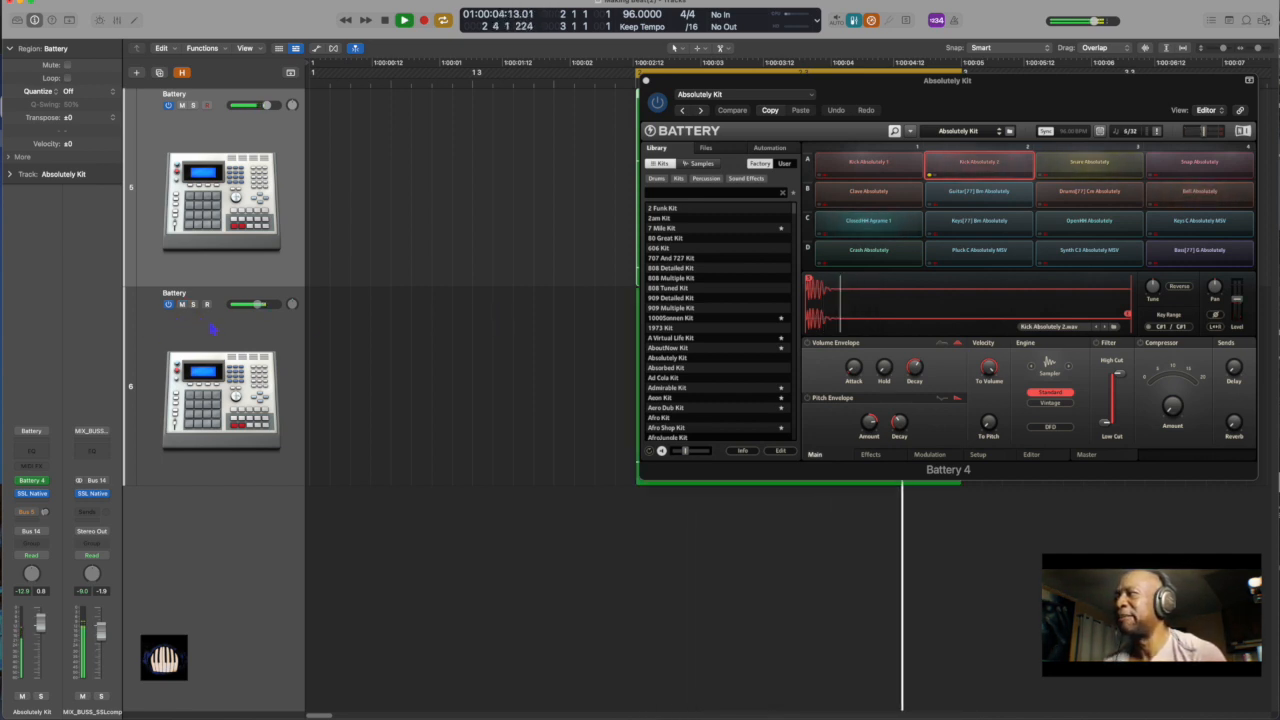
left_click_drag(258, 304, 247, 304)
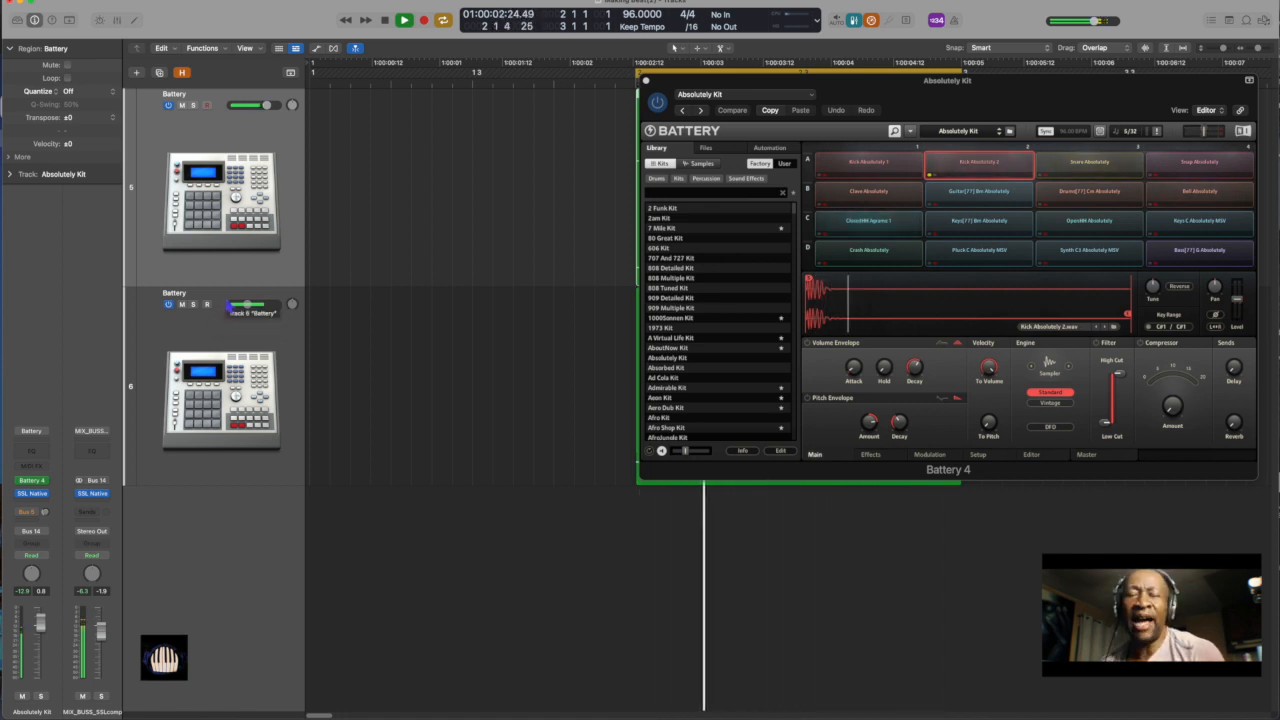
key("space")
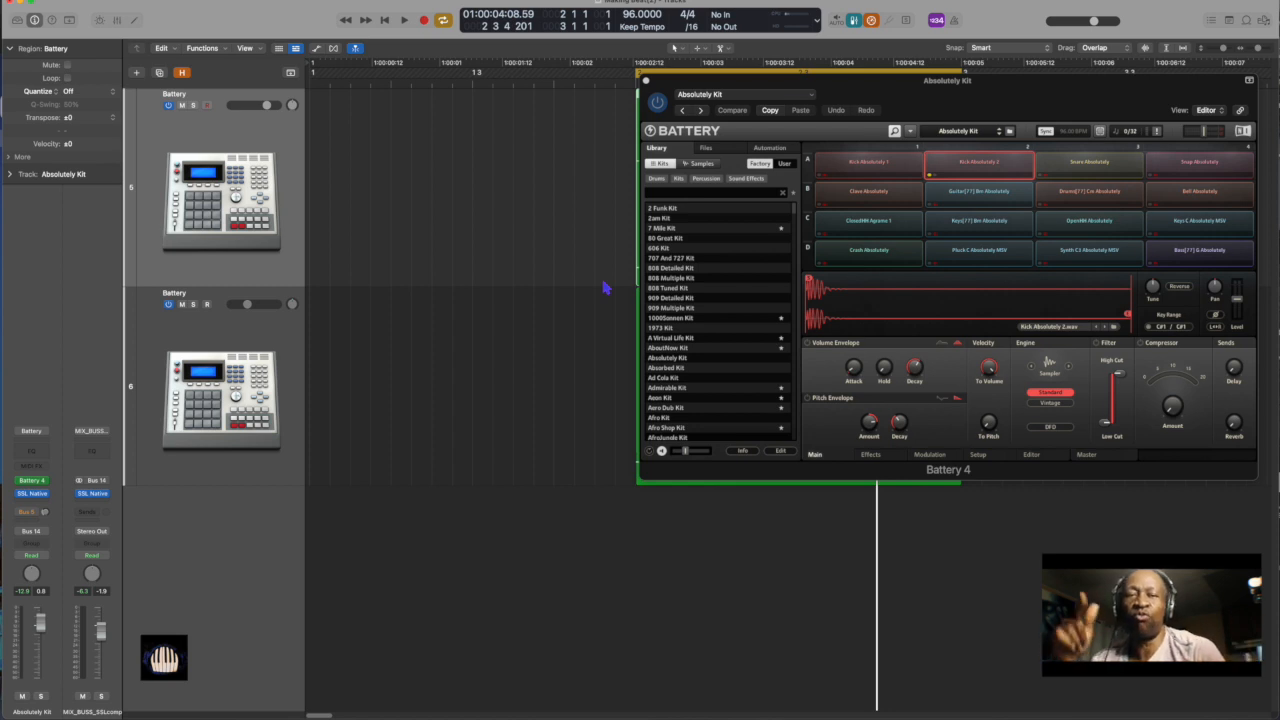
Play the loop while also soloing the ClosedHH Agrame 1, Bell Absolutely and Snare Absolutely cells, slightly raising the bell's level
key("space")
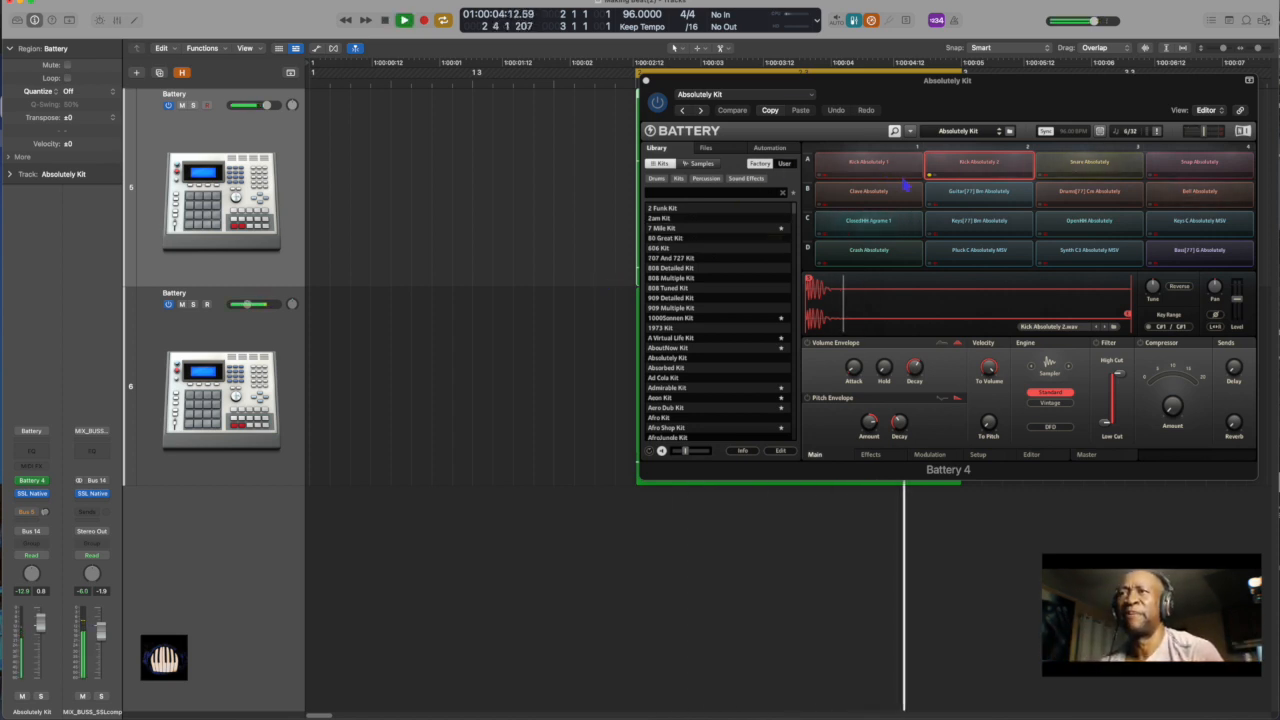
left_click(822, 232)
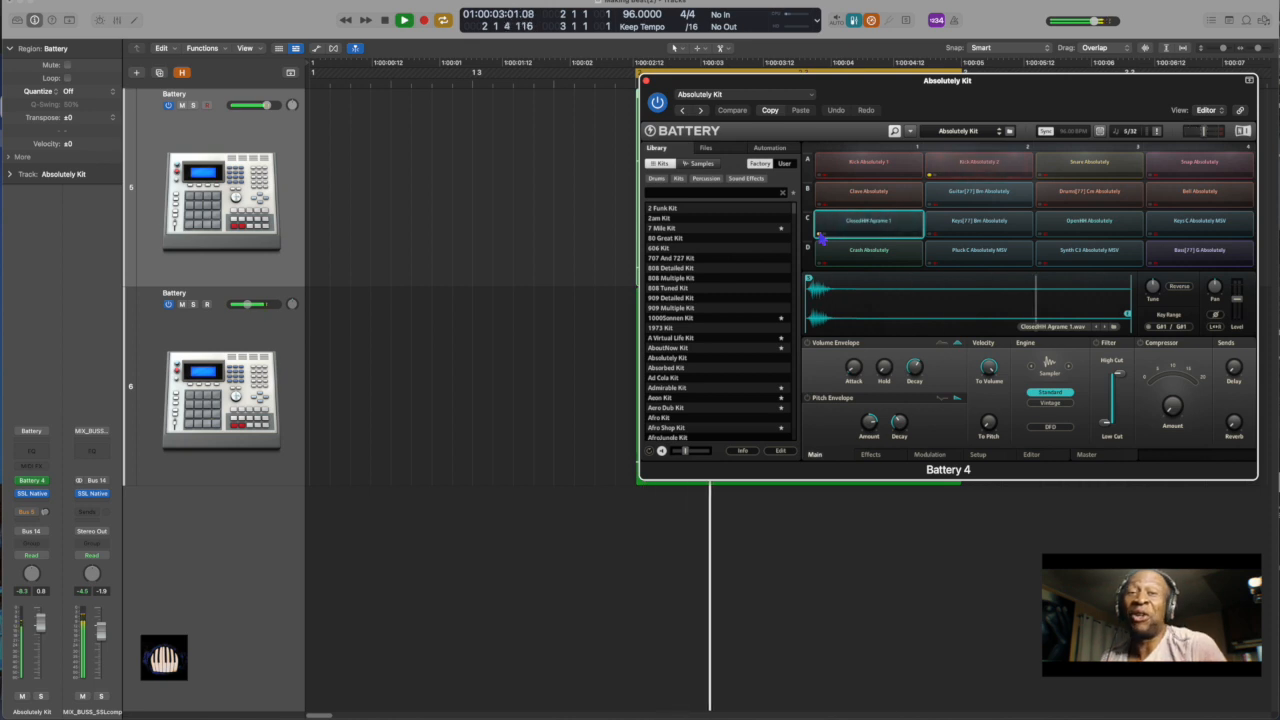
left_click(1151, 200)
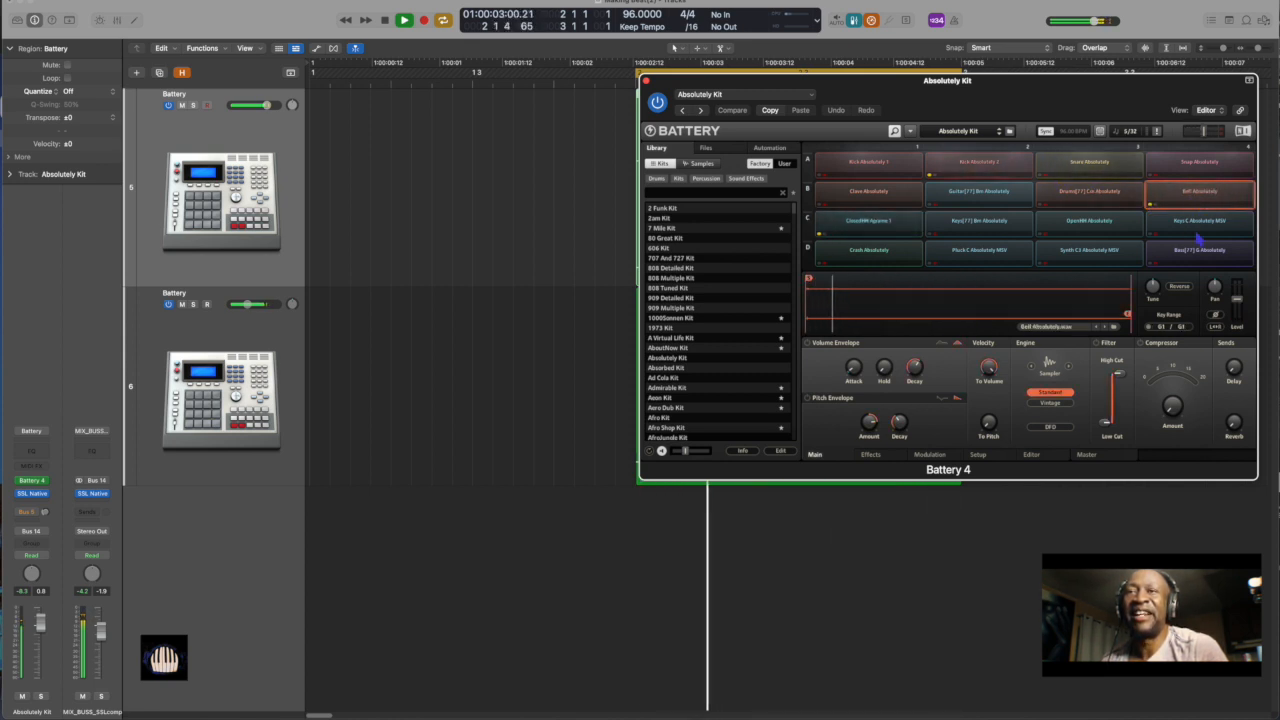
left_click_drag(1237, 298, 1237, 290)
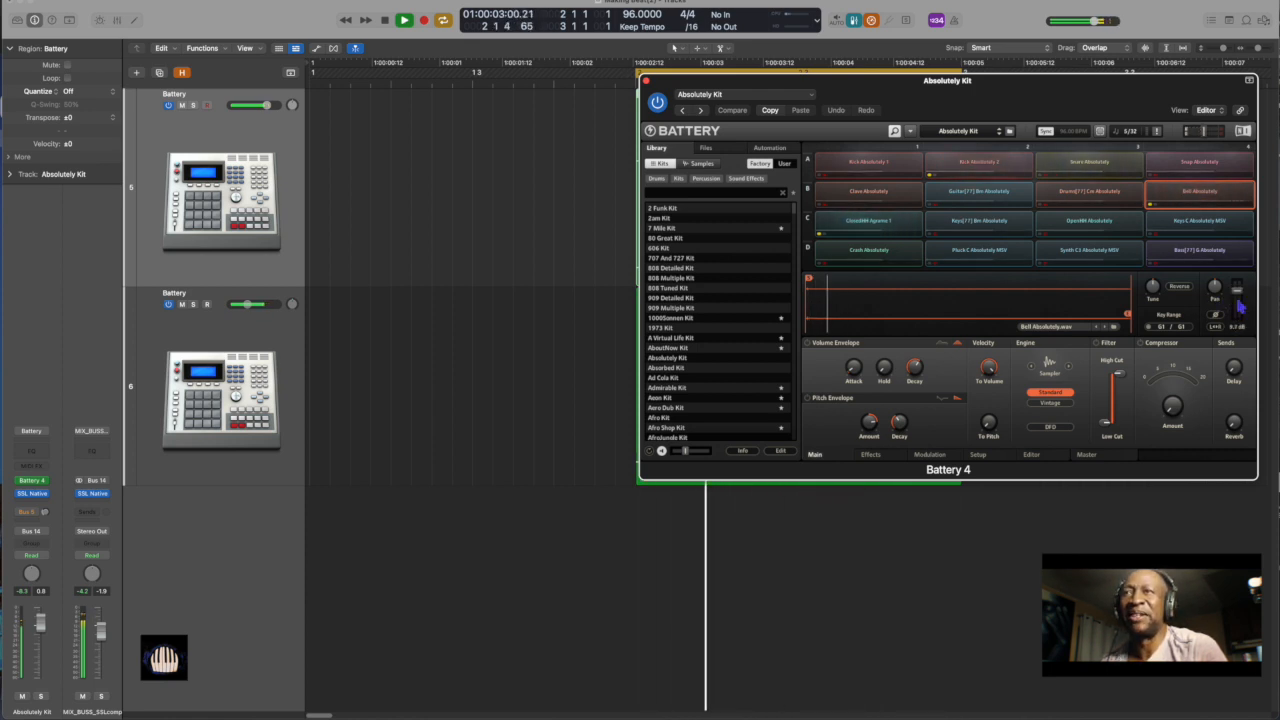
left_click(1042, 176)
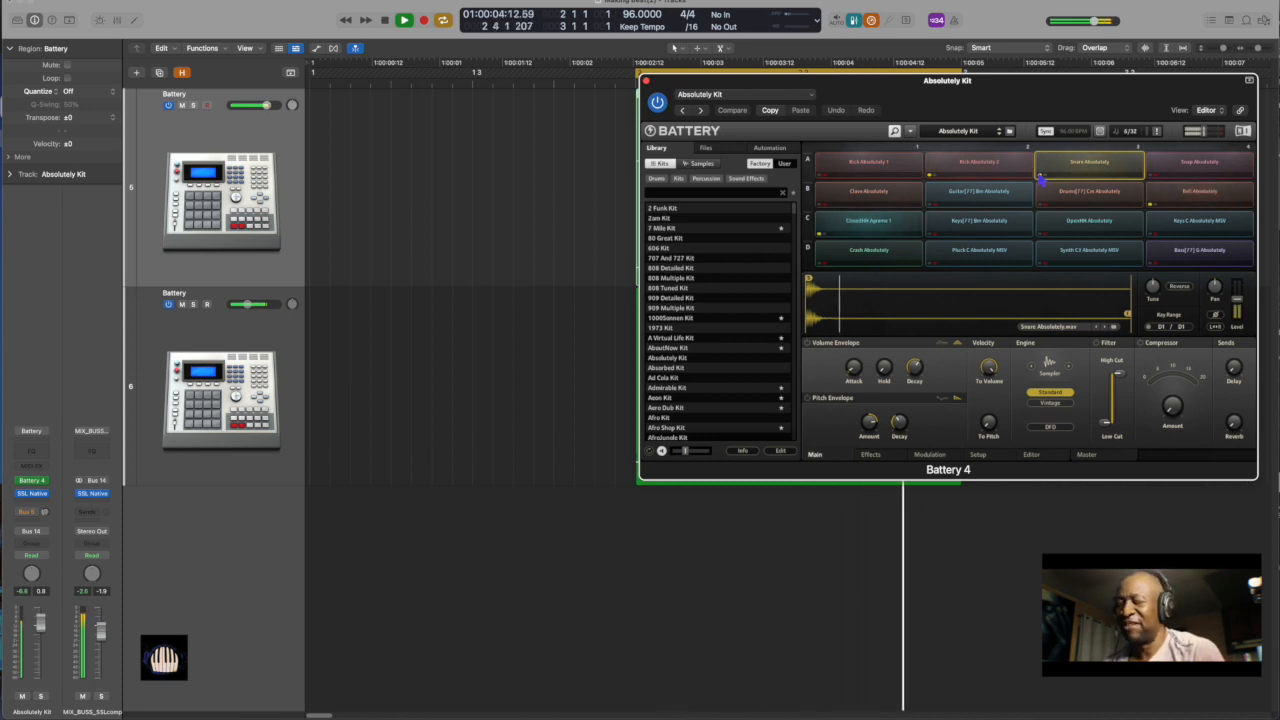
key("space")
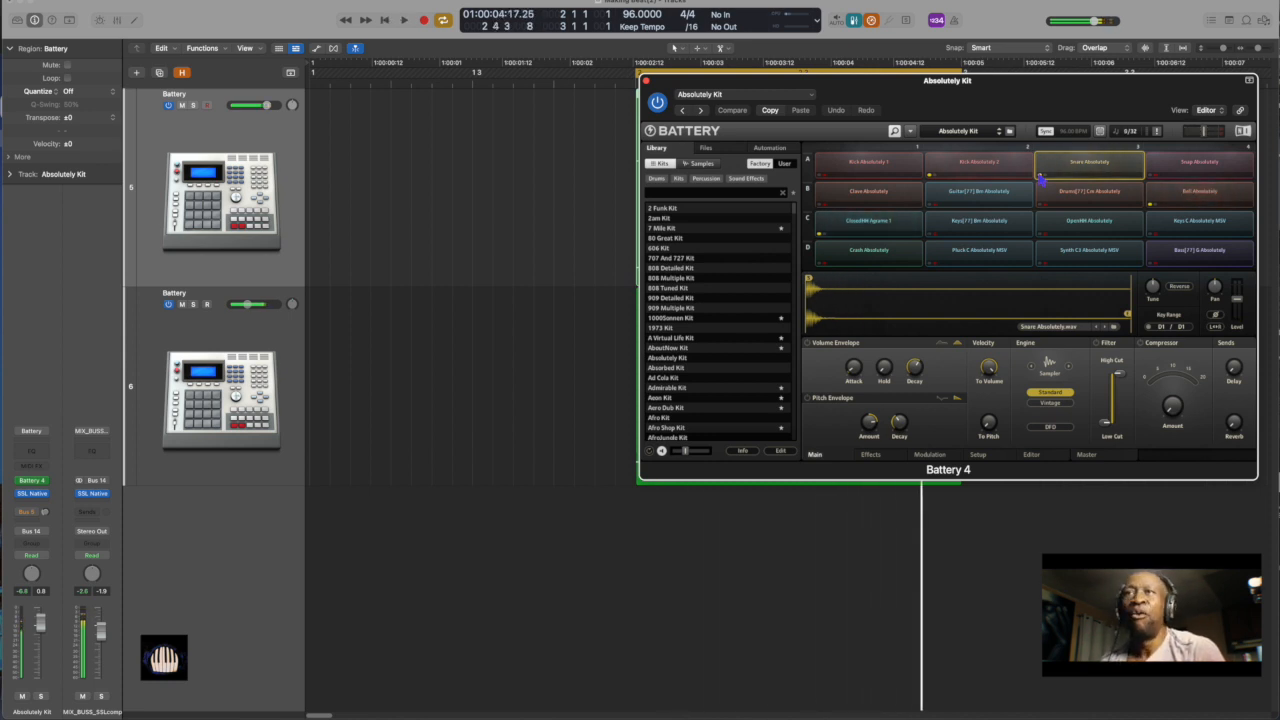
Turn off solo on the Bell Absolutely, Kick Absolutely 2 and ClosedHH Agrame 1 cells and close the Battery 4 window
left_click(1153, 206)
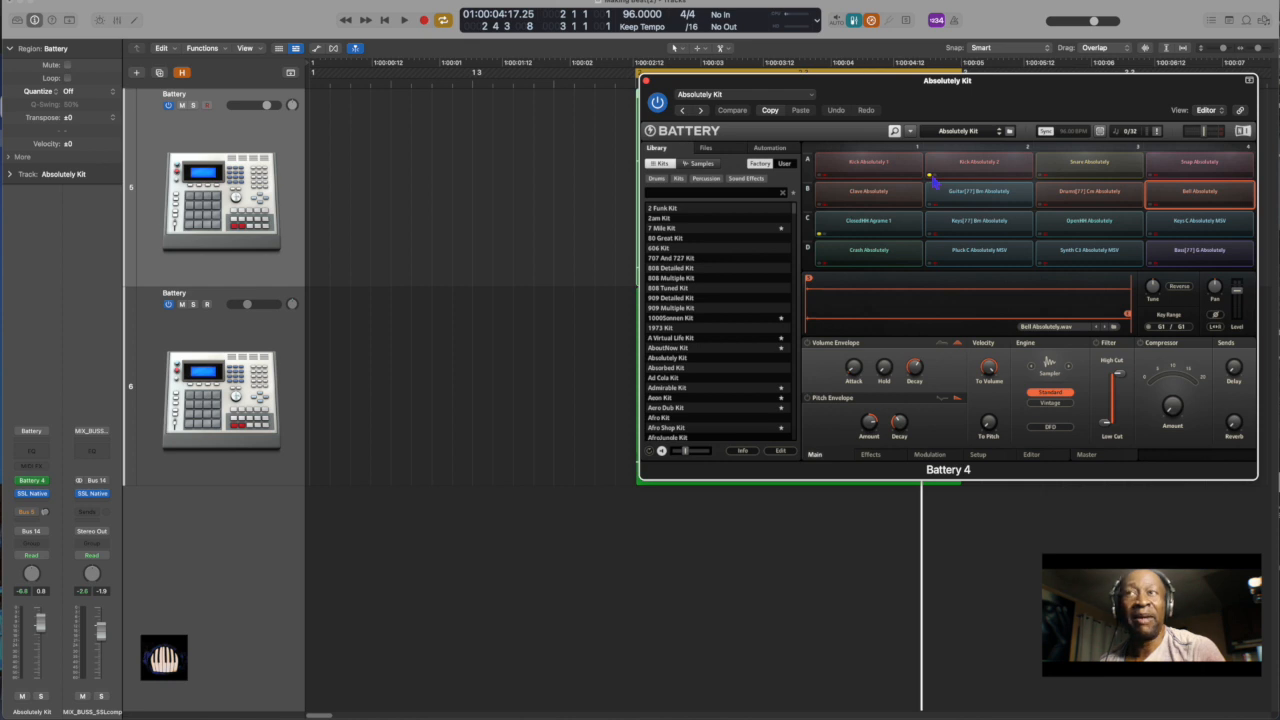
left_click(931, 172)
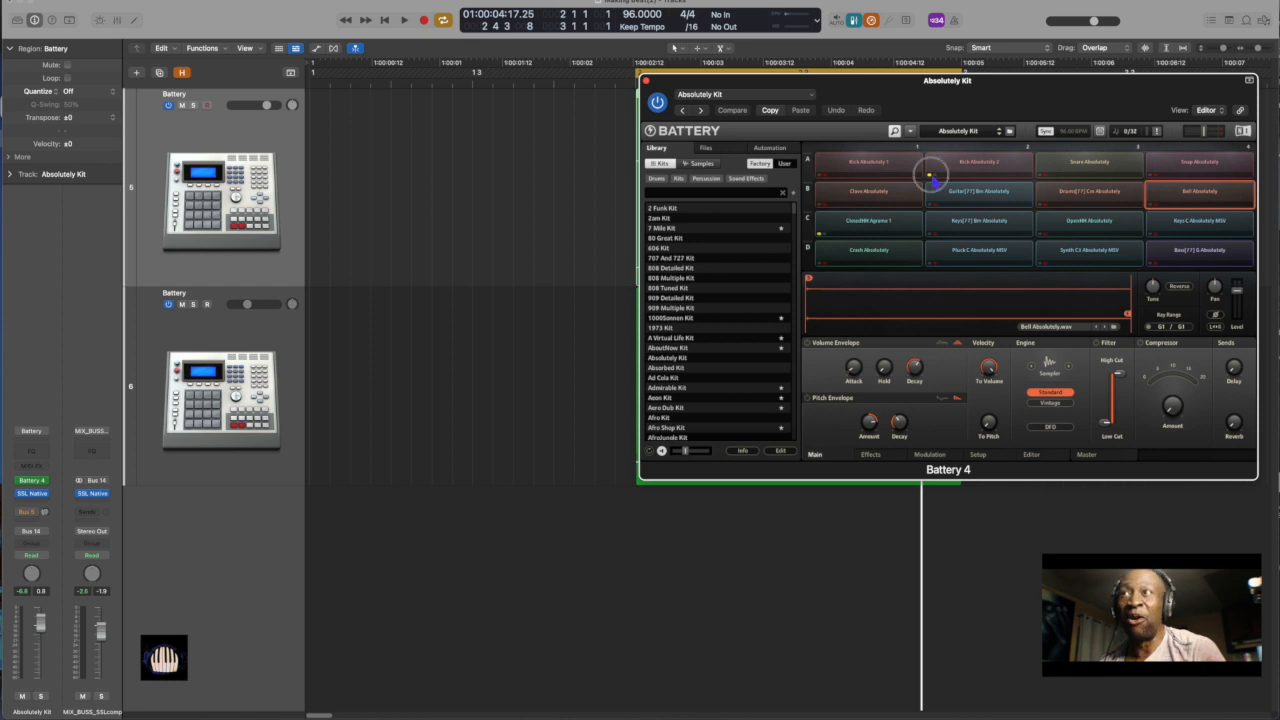
left_click(819, 234)
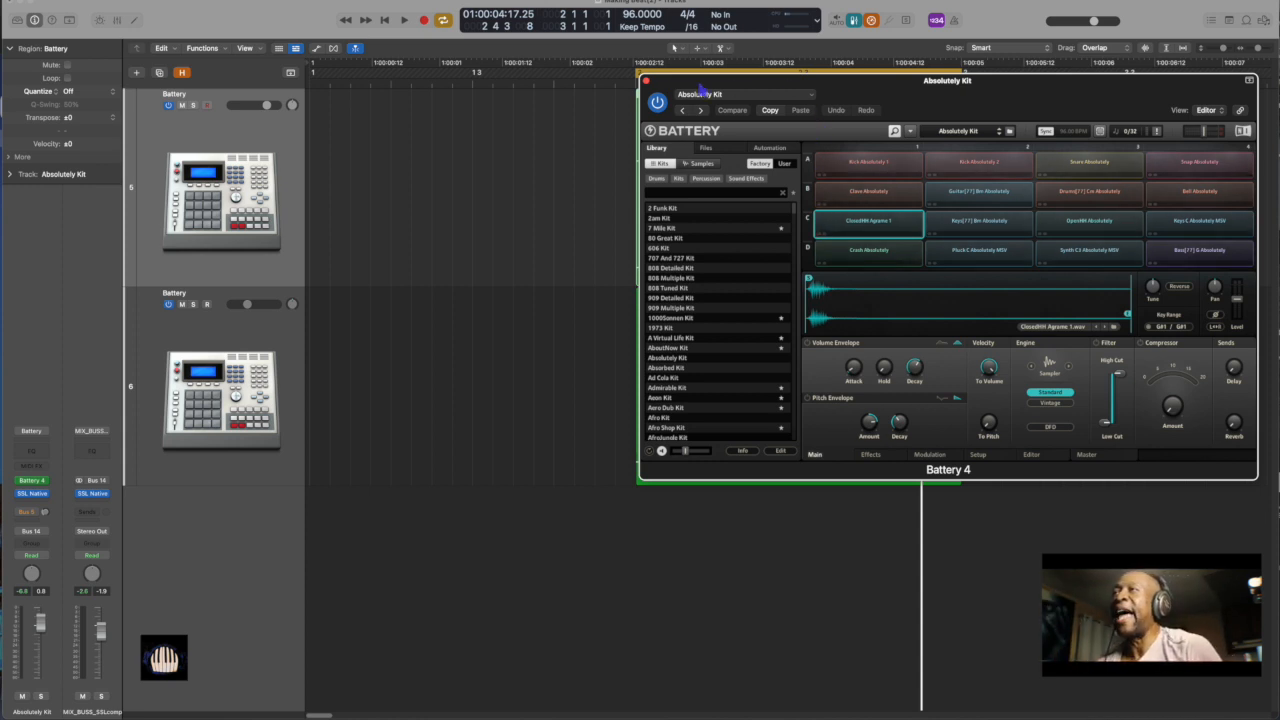
left_click(645, 81)
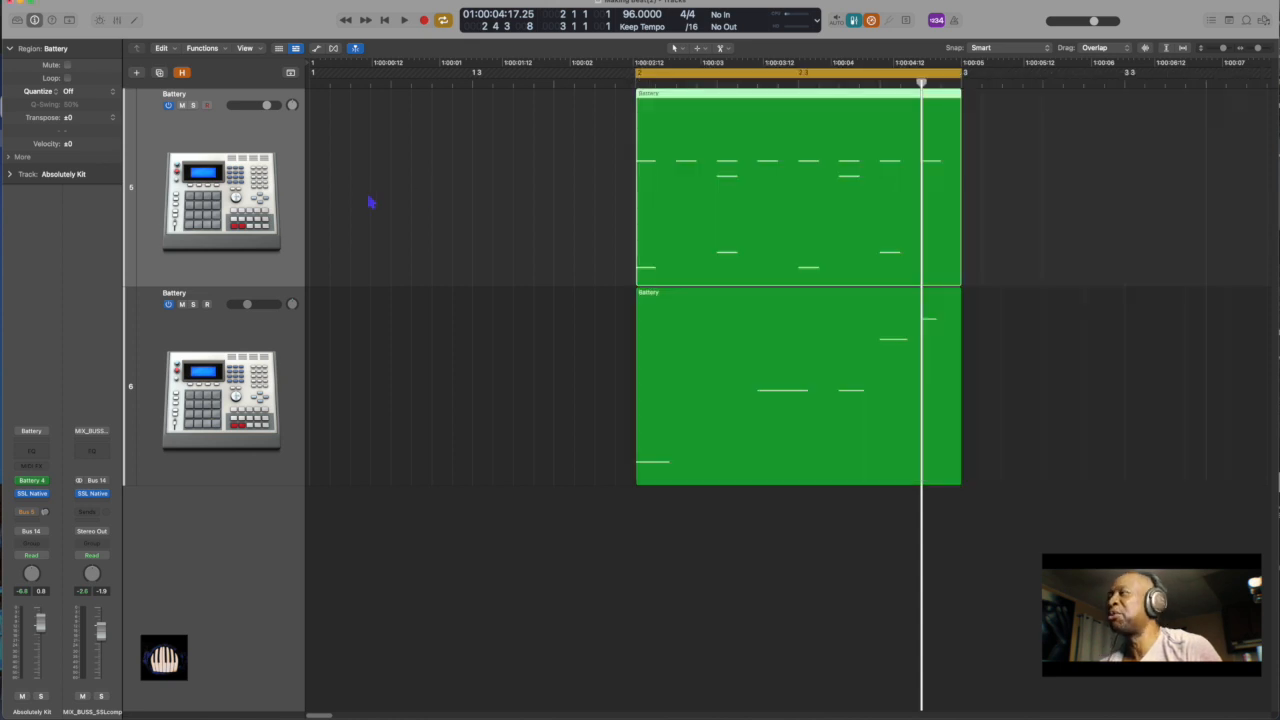
Create a new software instrument track and move it above both Battery tracks
left_click(270, 160)
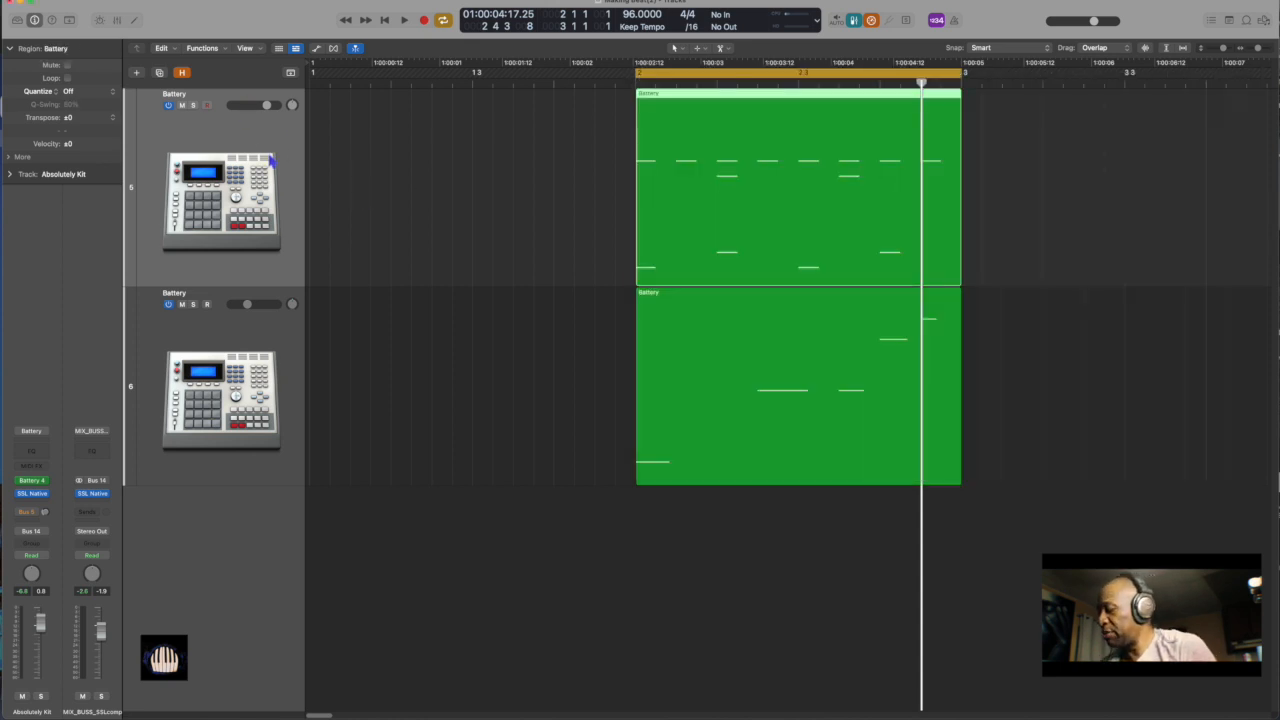
key("alt+super+s")
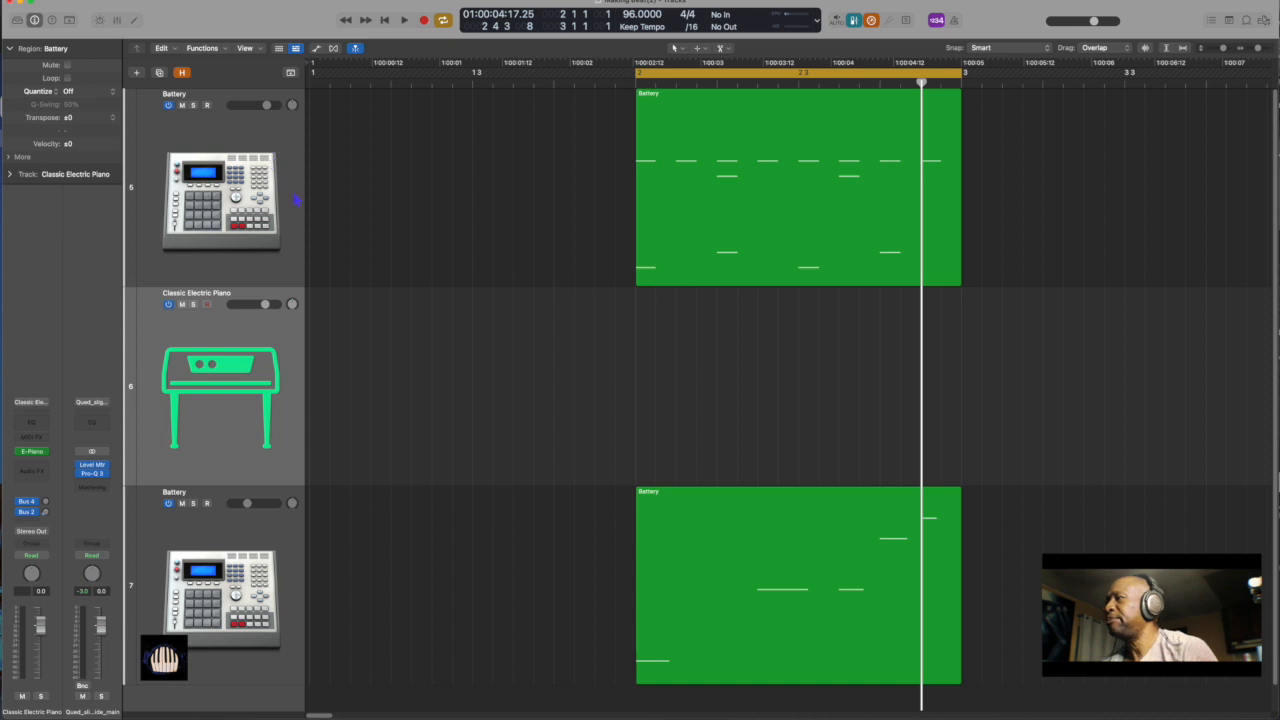
left_click_drag(229, 381, 254, 238)
scroll(452, 479, "down", 5)
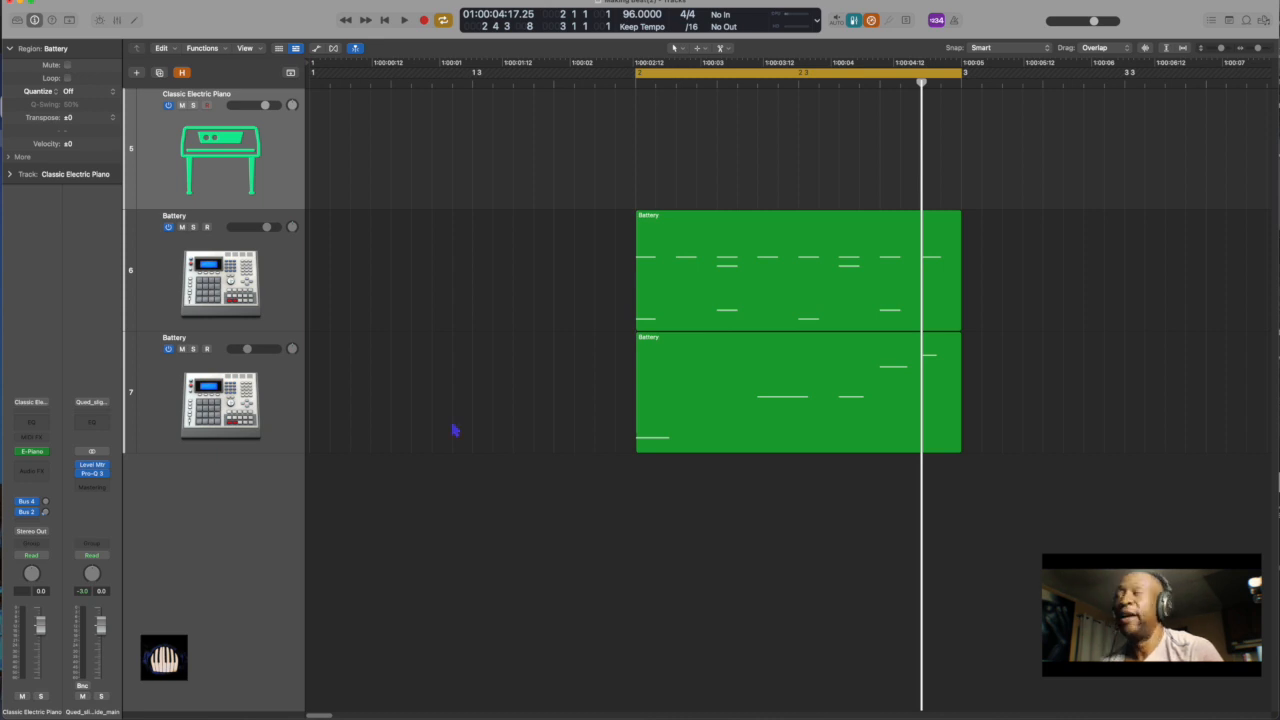
Replace the new track's electric piano instrument with Omnisphere from the Instruments category
left_click(46, 455)
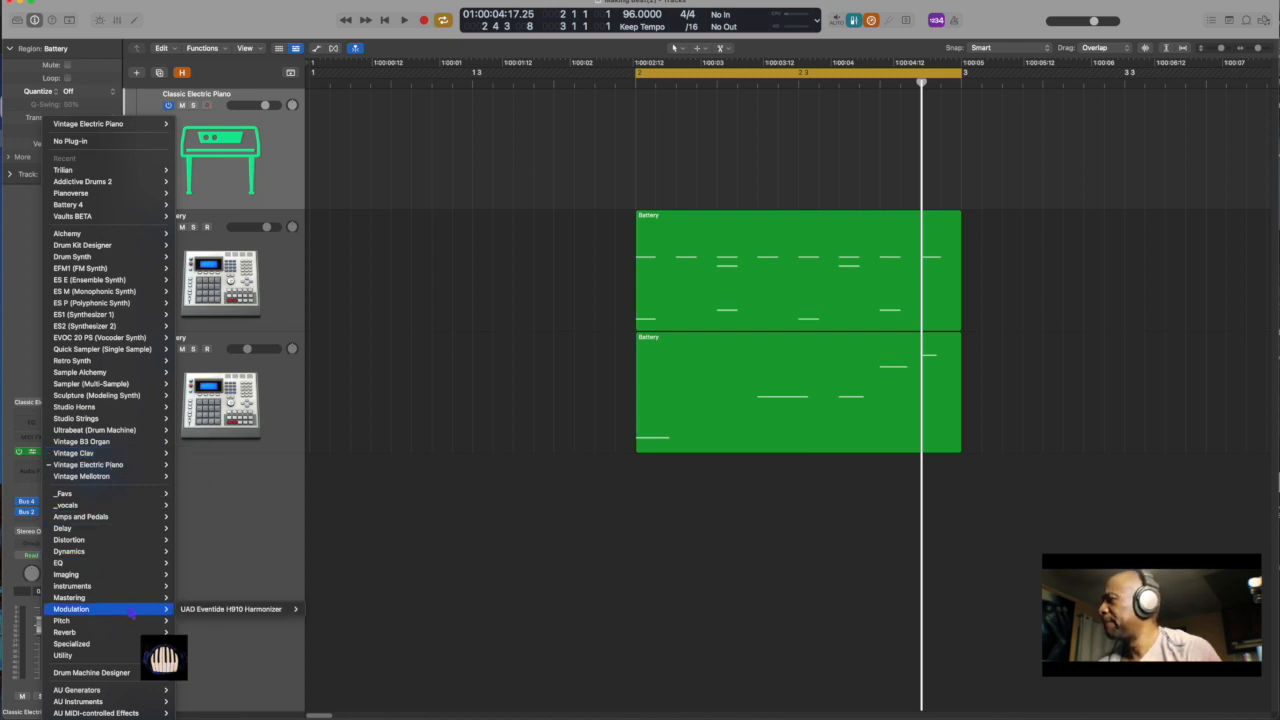
mouse_move(140, 580)
mouse_move(142, 545)
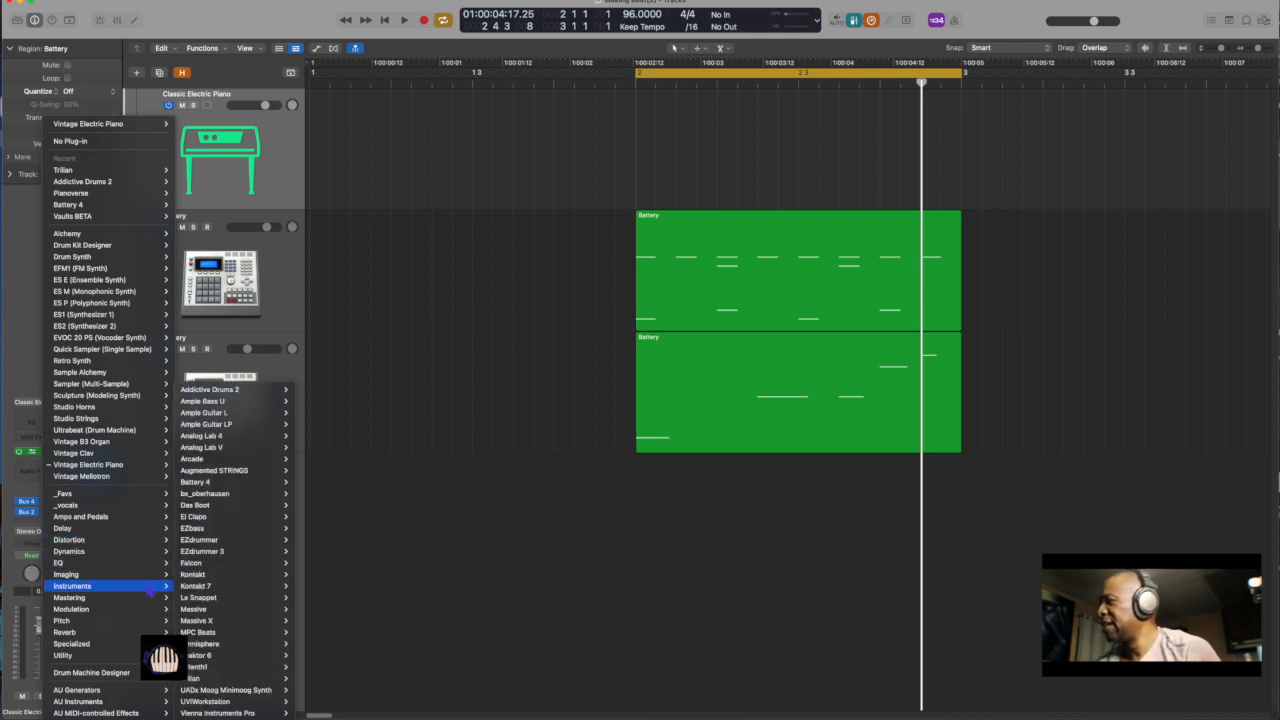
mouse_move(260, 553)
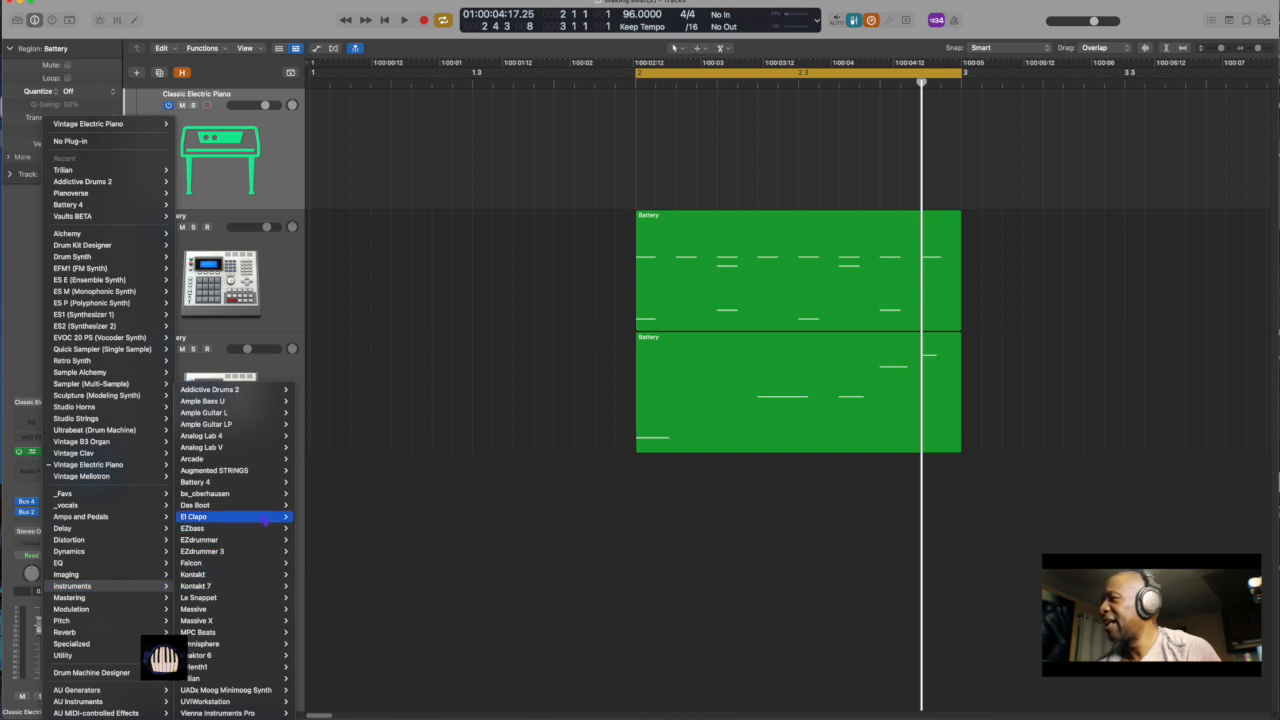
mouse_move(266, 506)
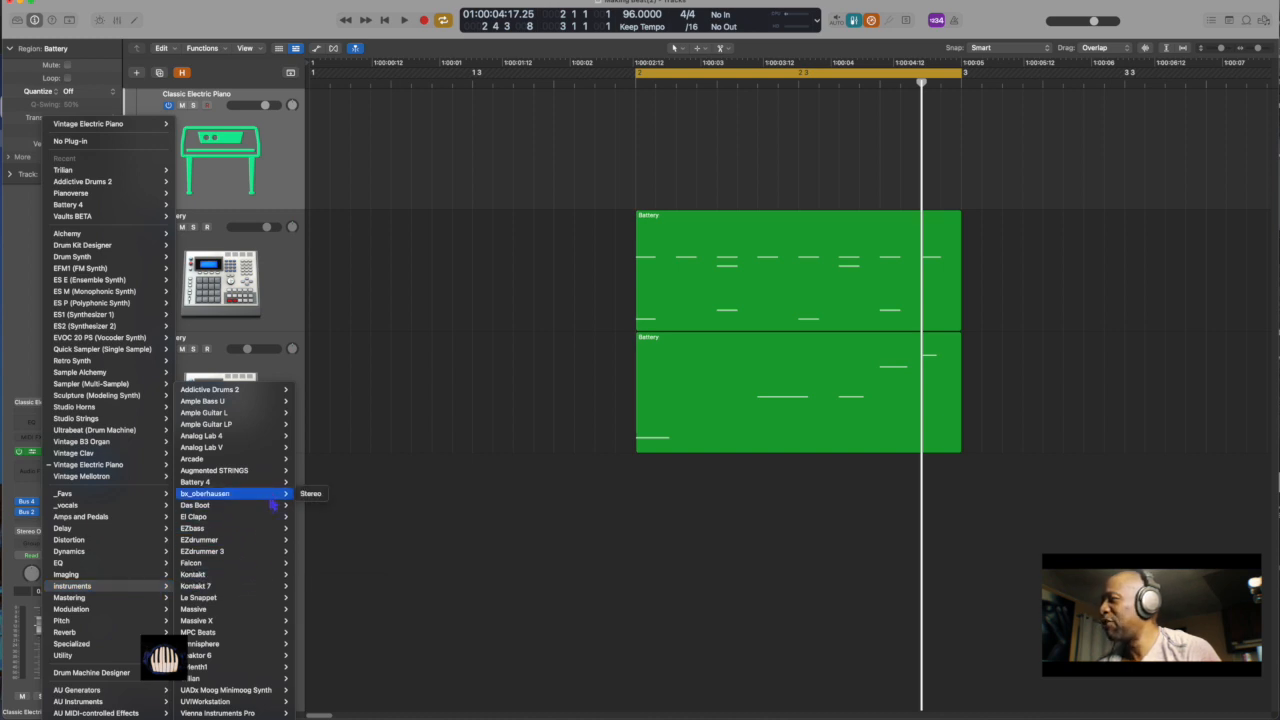
mouse_move(281, 589)
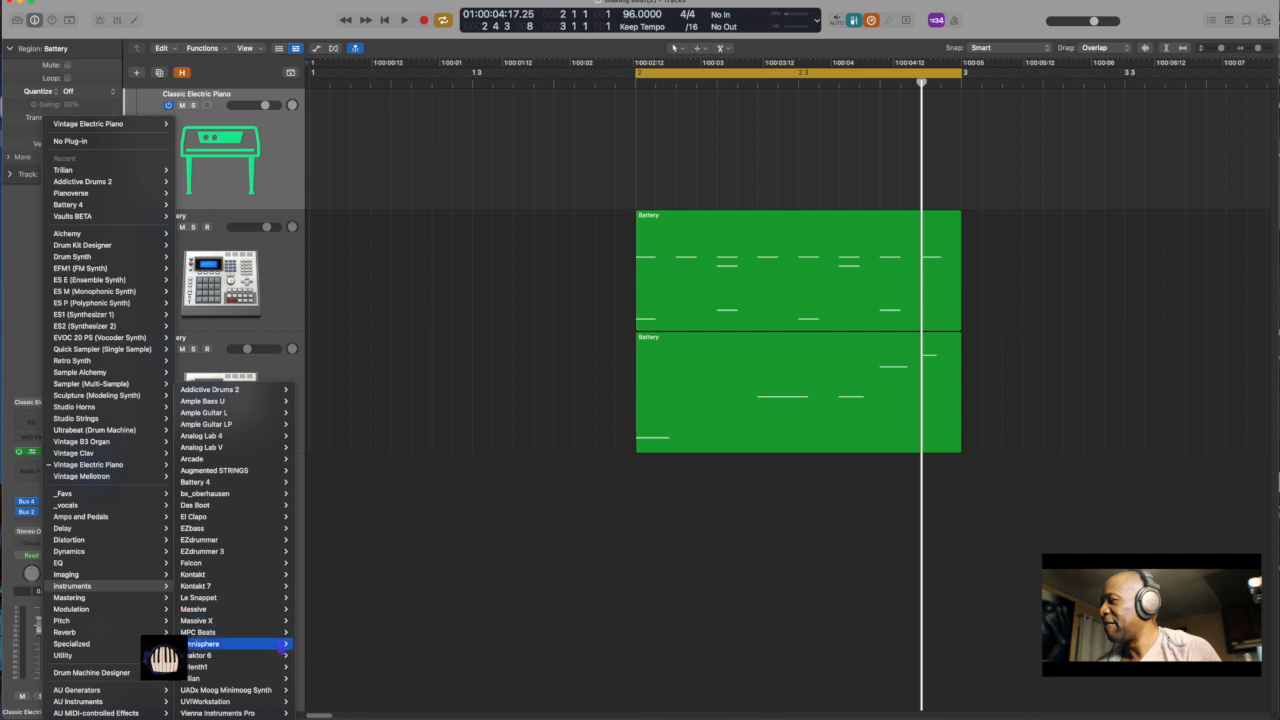
left_click(316, 643)
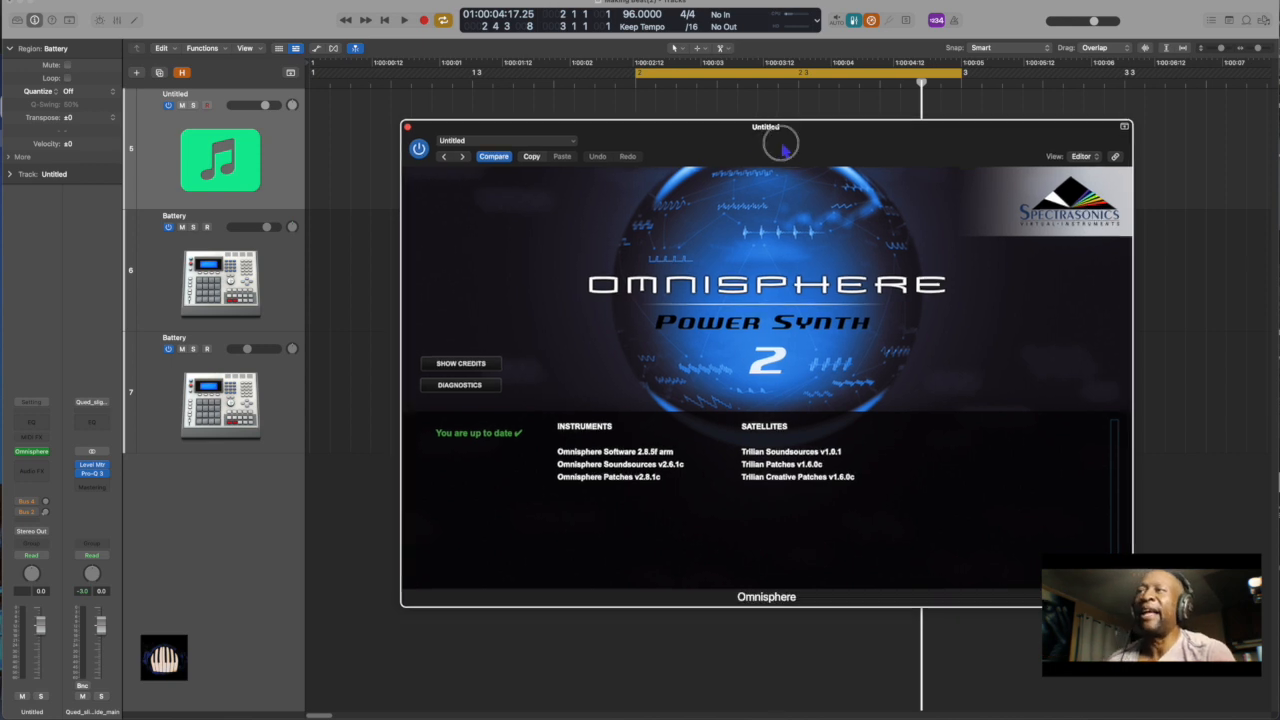
left_click_drag(783, 148, 664, 129)
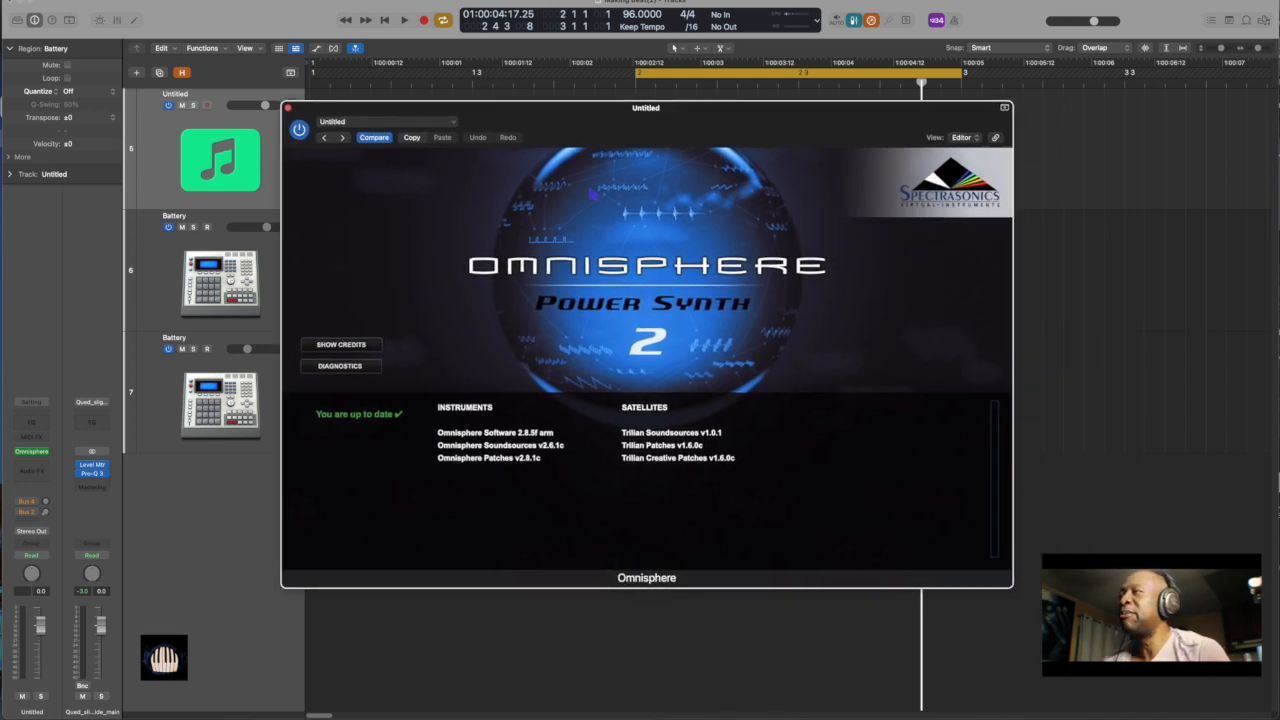
Load the LA Synth Guitar patch from Omnisphere's Guitars category and lower the master output level
left_click(541, 232)
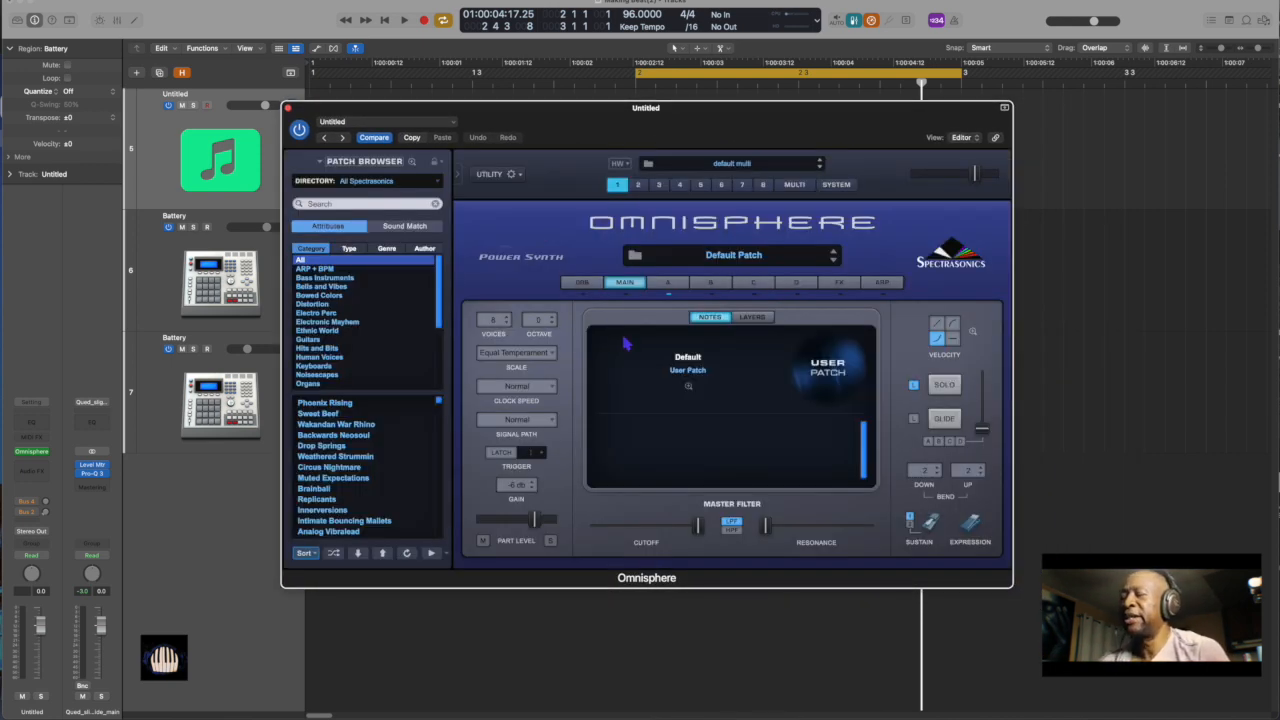
left_click(318, 343)
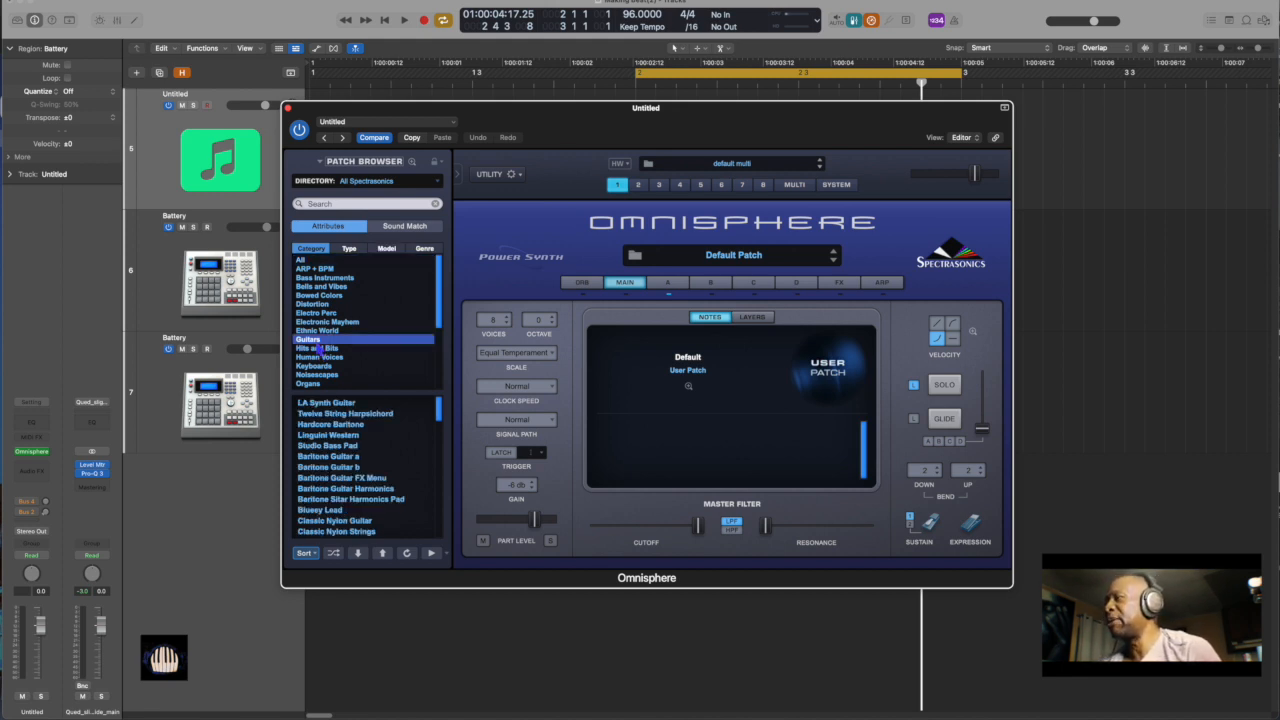
left_click(341, 405)
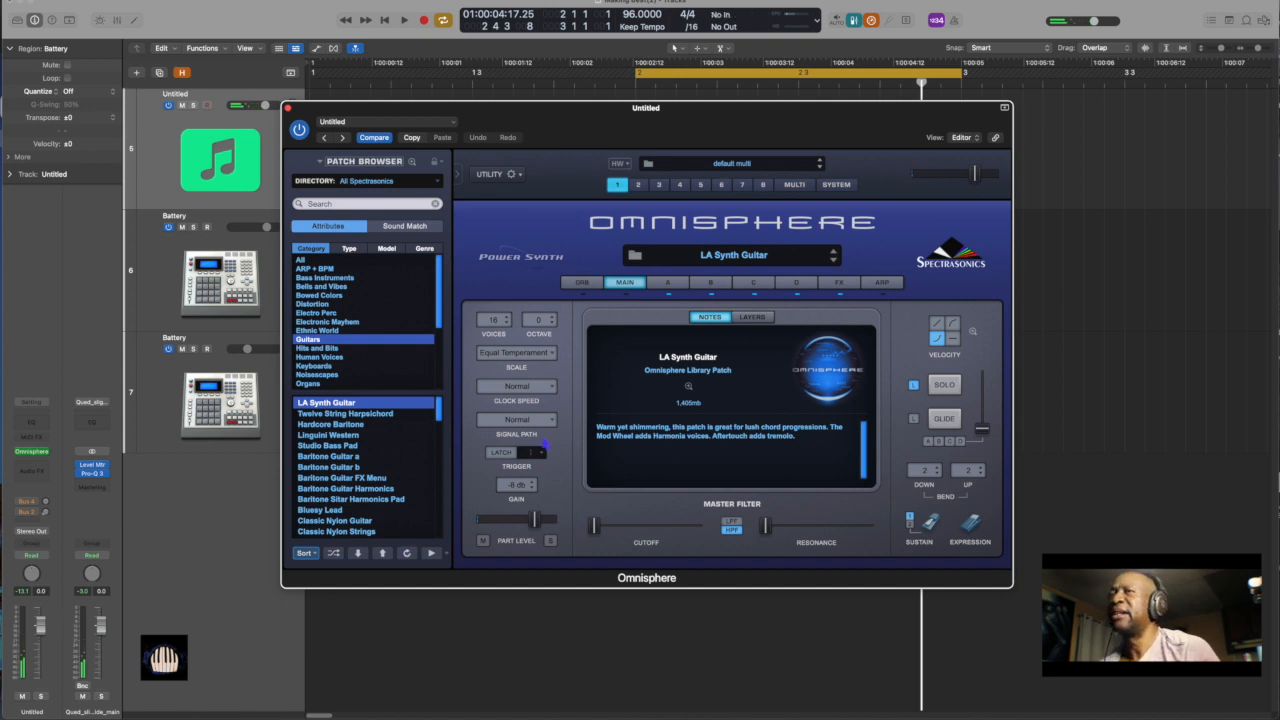
left_click_drag(978, 184, 956, 184)
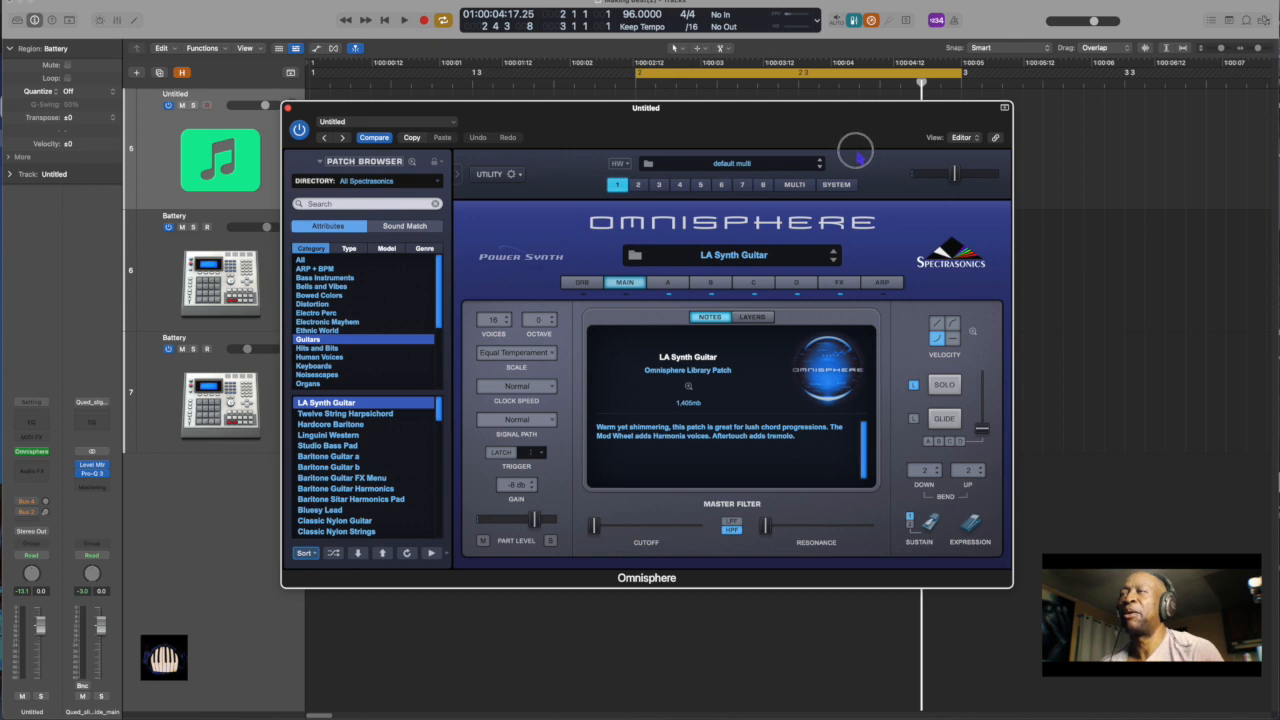
Move the Omnisphere window clear of the new track and play the loop to audition the guitar patch over the beat
left_click_drag(788, 128, 949, 329)
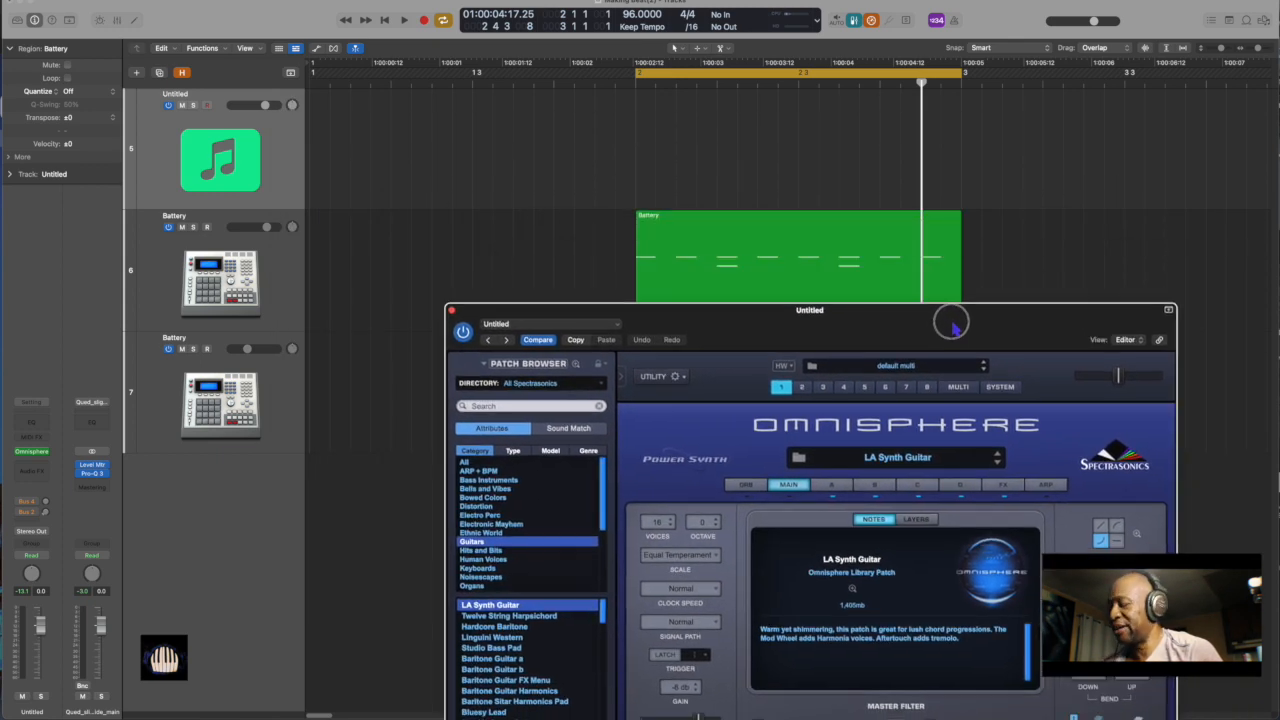
left_click(990, 272)
key("space")
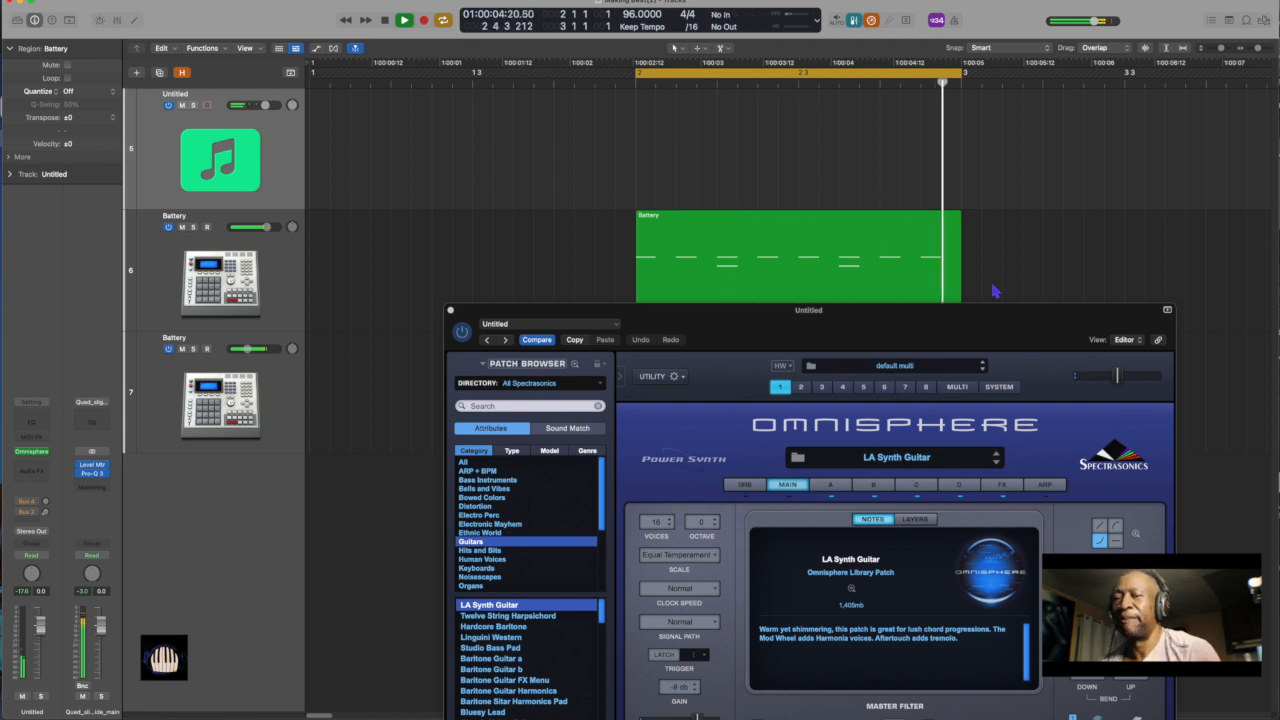
key("space")
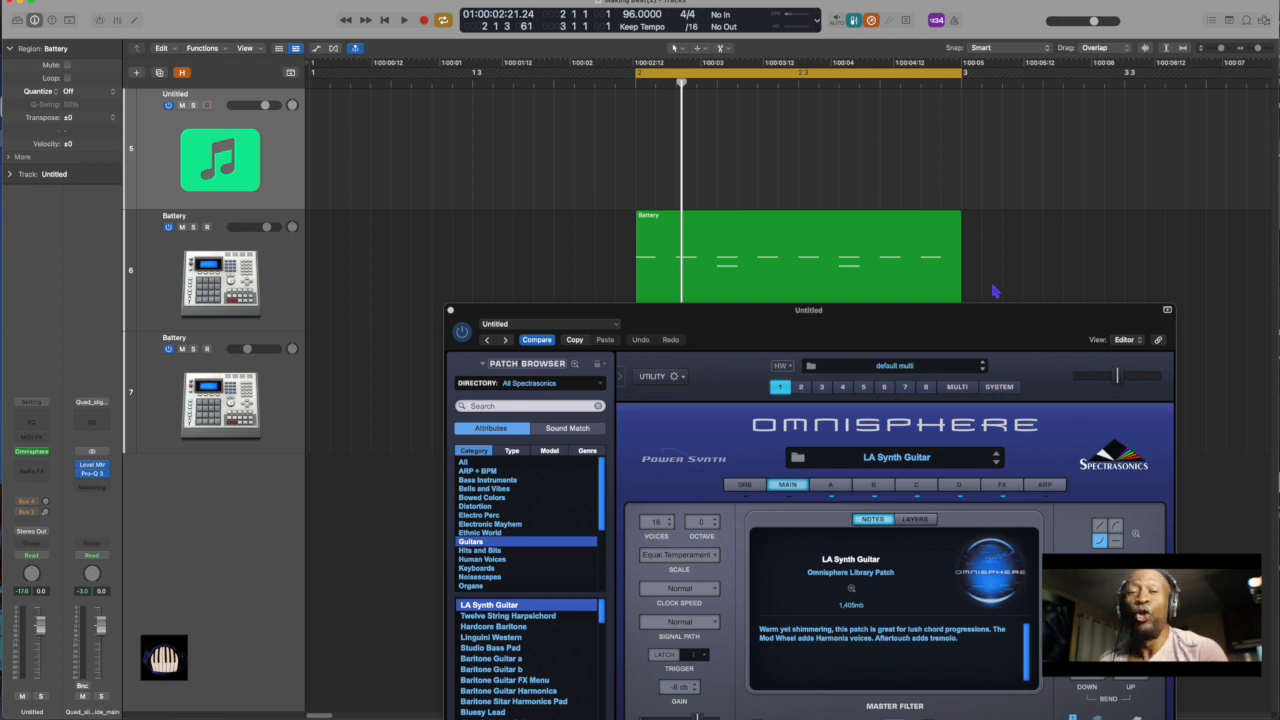
Lower Omnisphere's master output level slightly and play the loop to check the guitar patch against the beat
key("space")
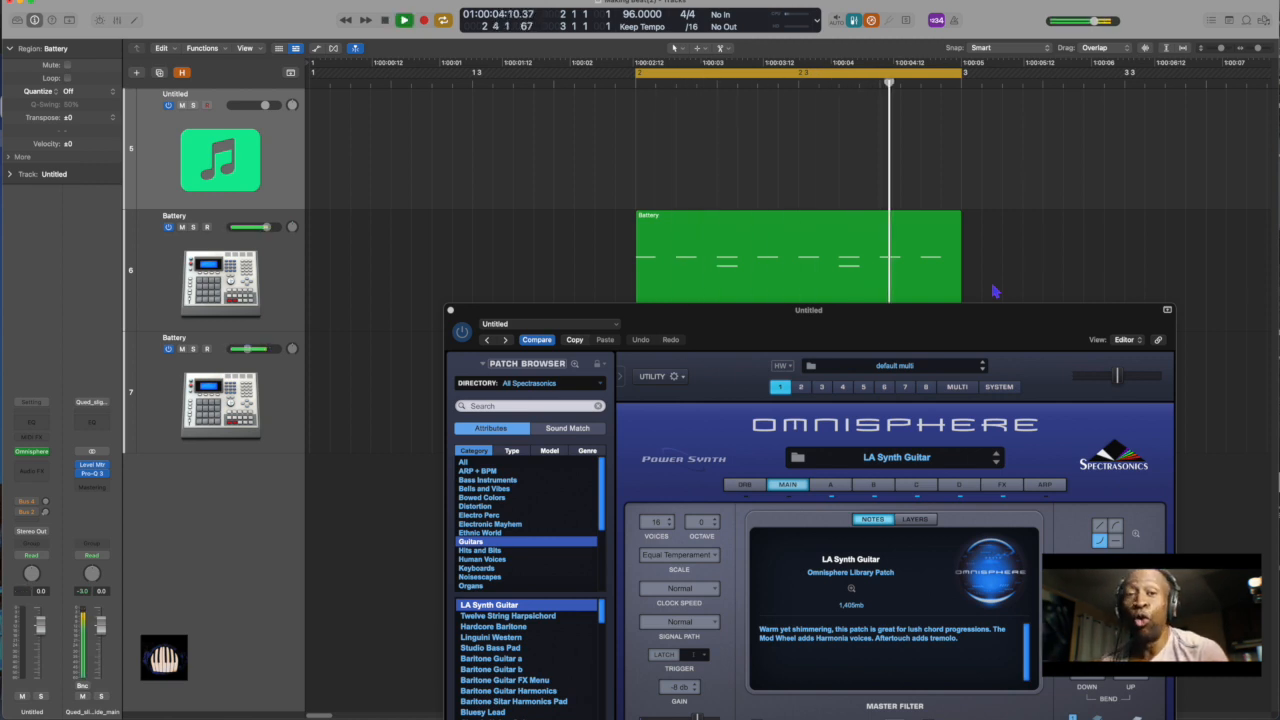
key("space")
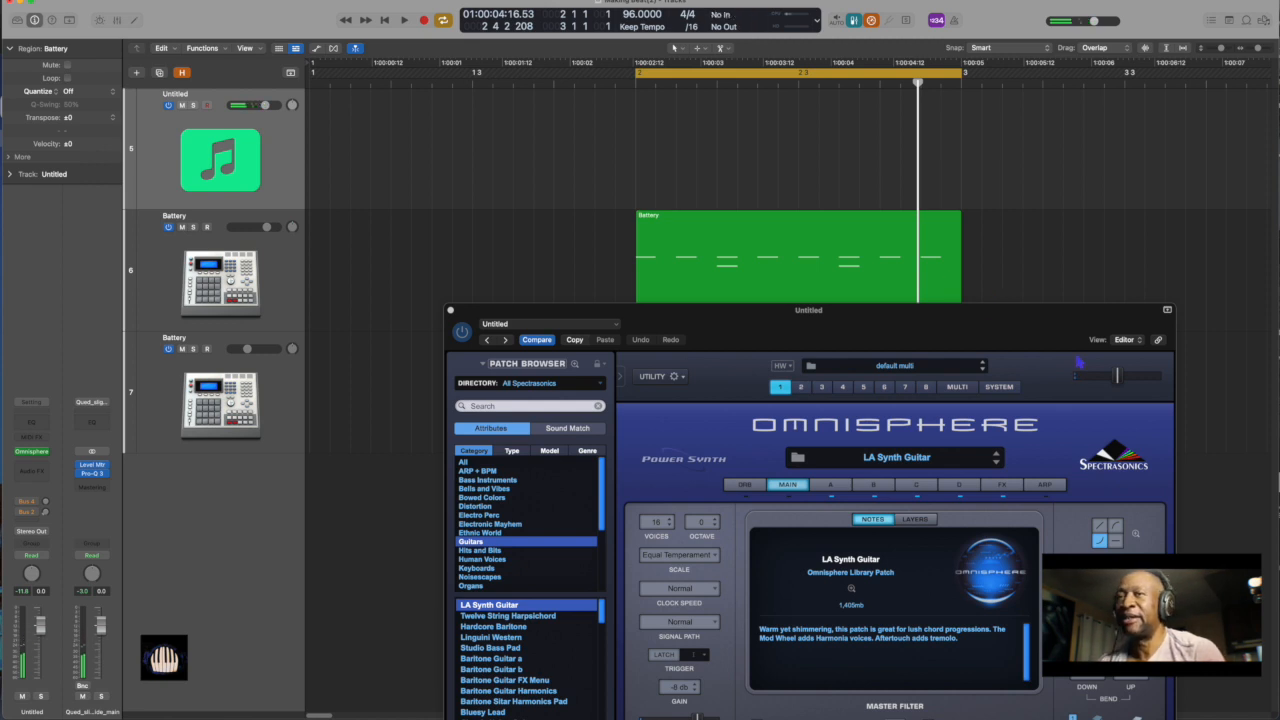
left_click_drag(1121, 377, 1110, 382)
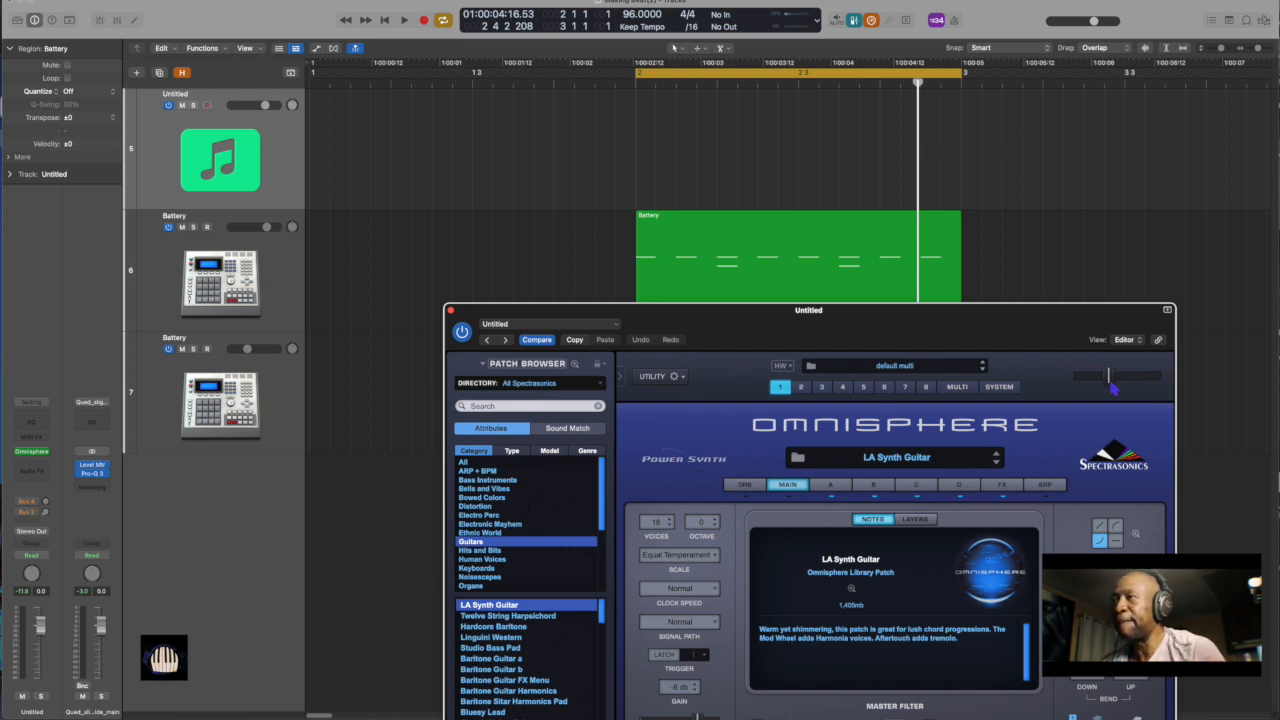
key("space")
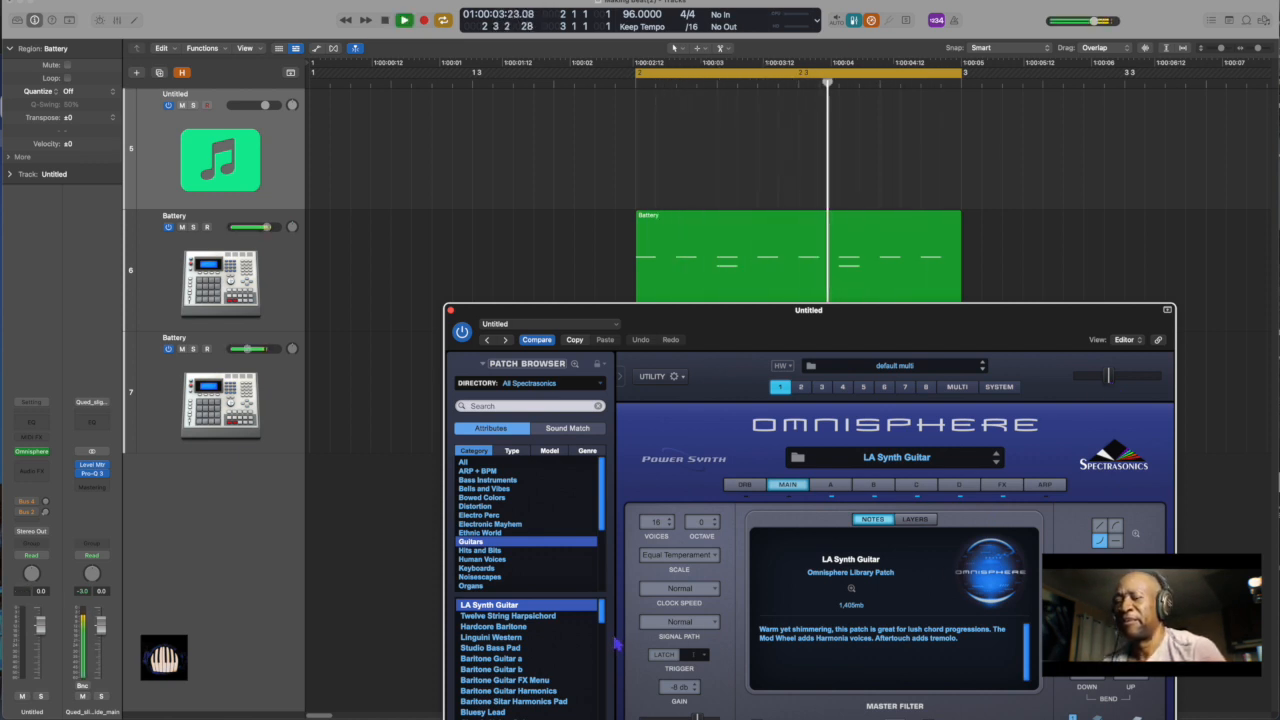
key("space")
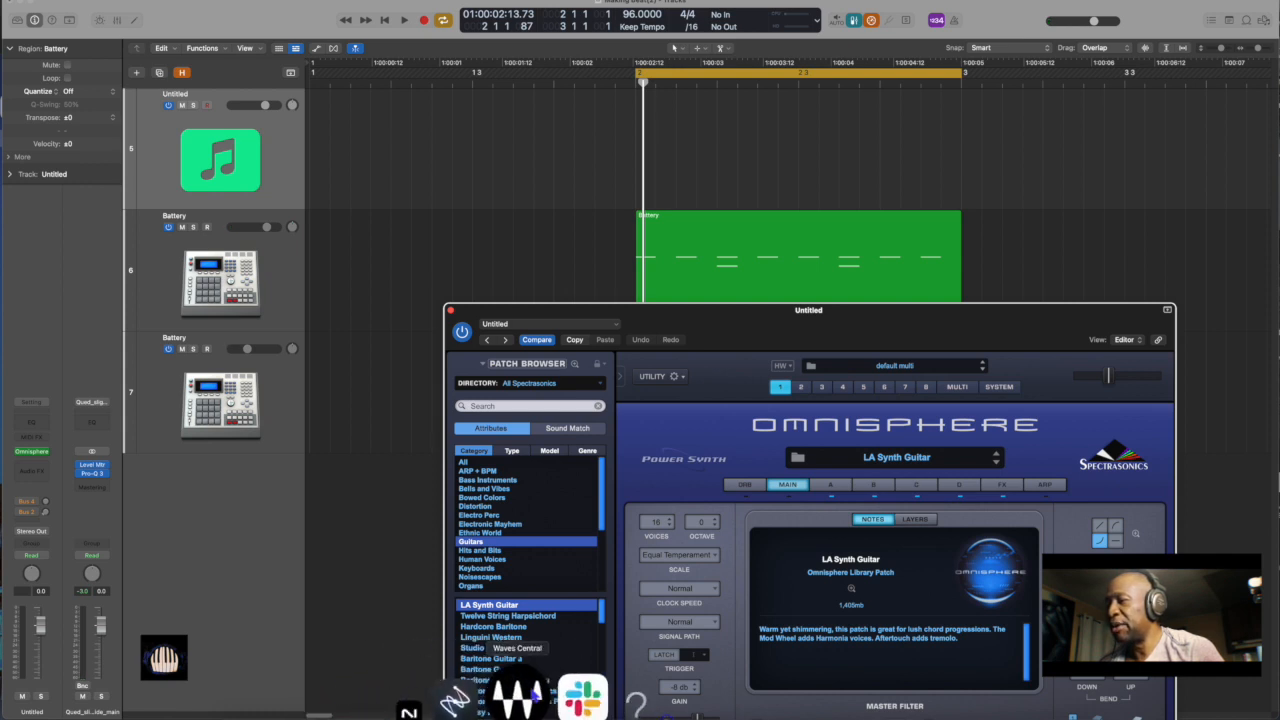
Switch to ChordieApp to view the chords being played, and return to the Logic Pro project
left_click(553, 693)
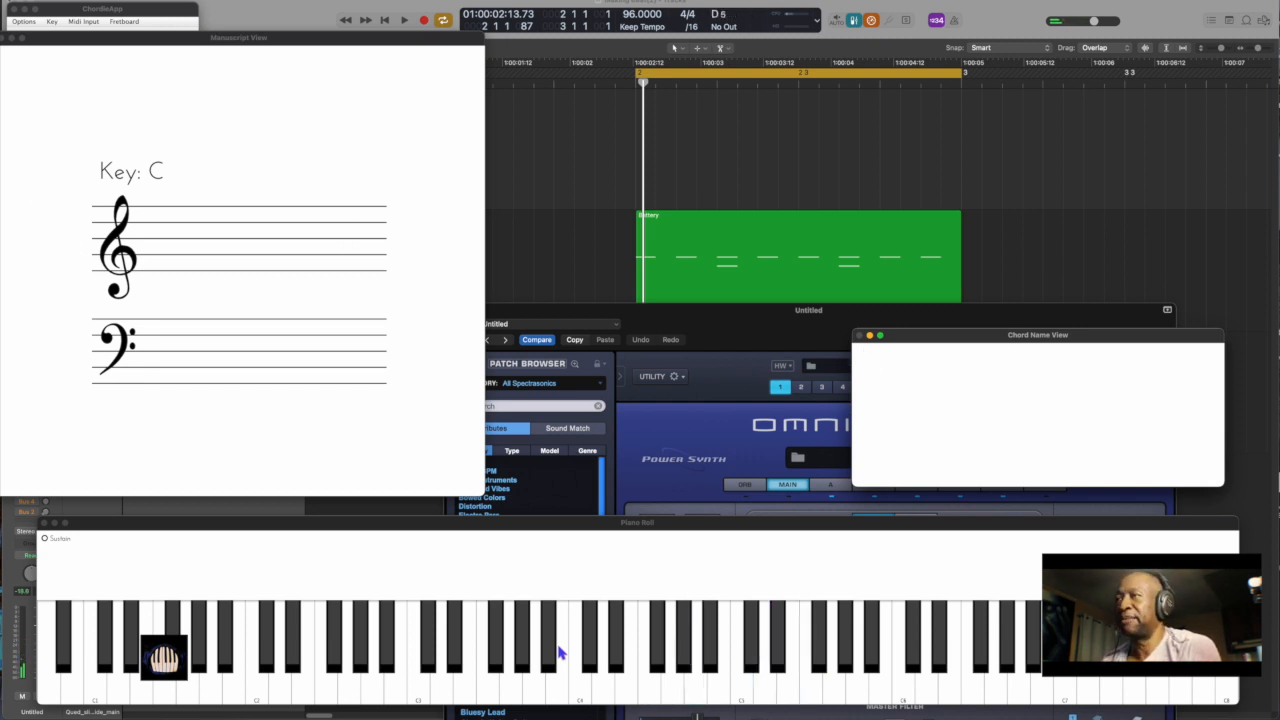
left_click(573, 234)
Record a chord part with the LA Synth Guitar patch over the loop and quantize its region to 1/16 notes
key("r")
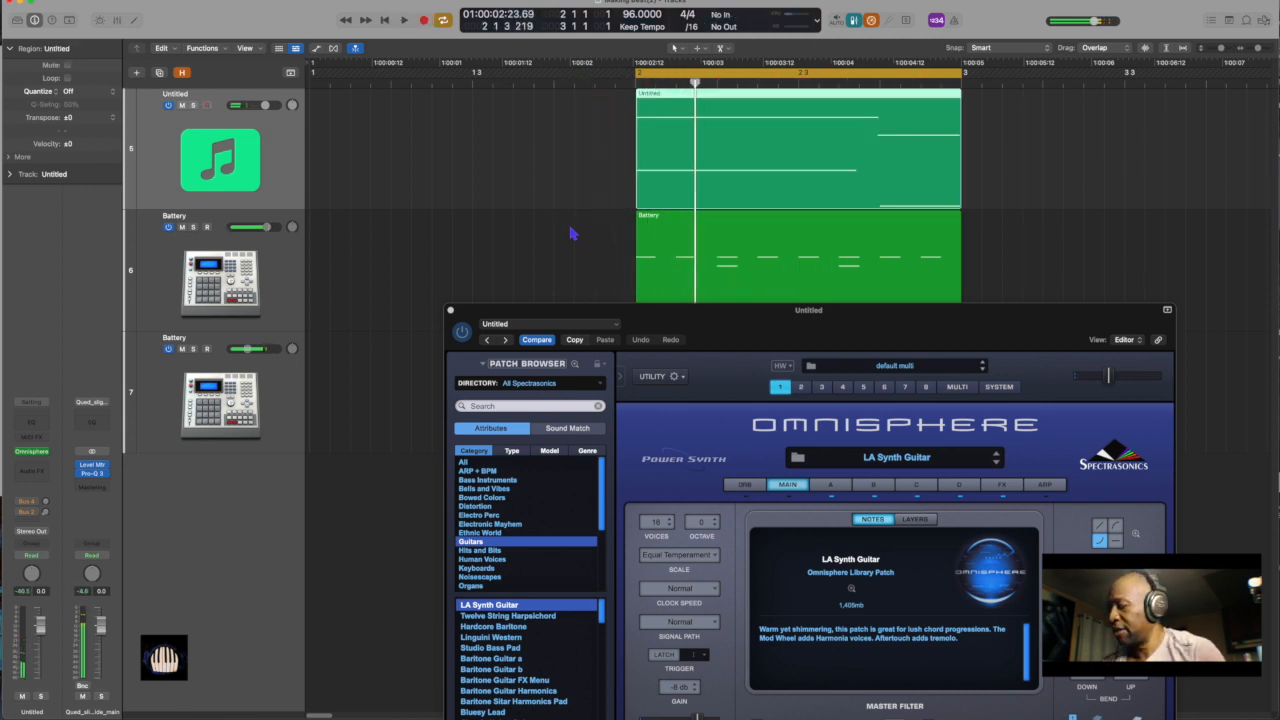
key("q")
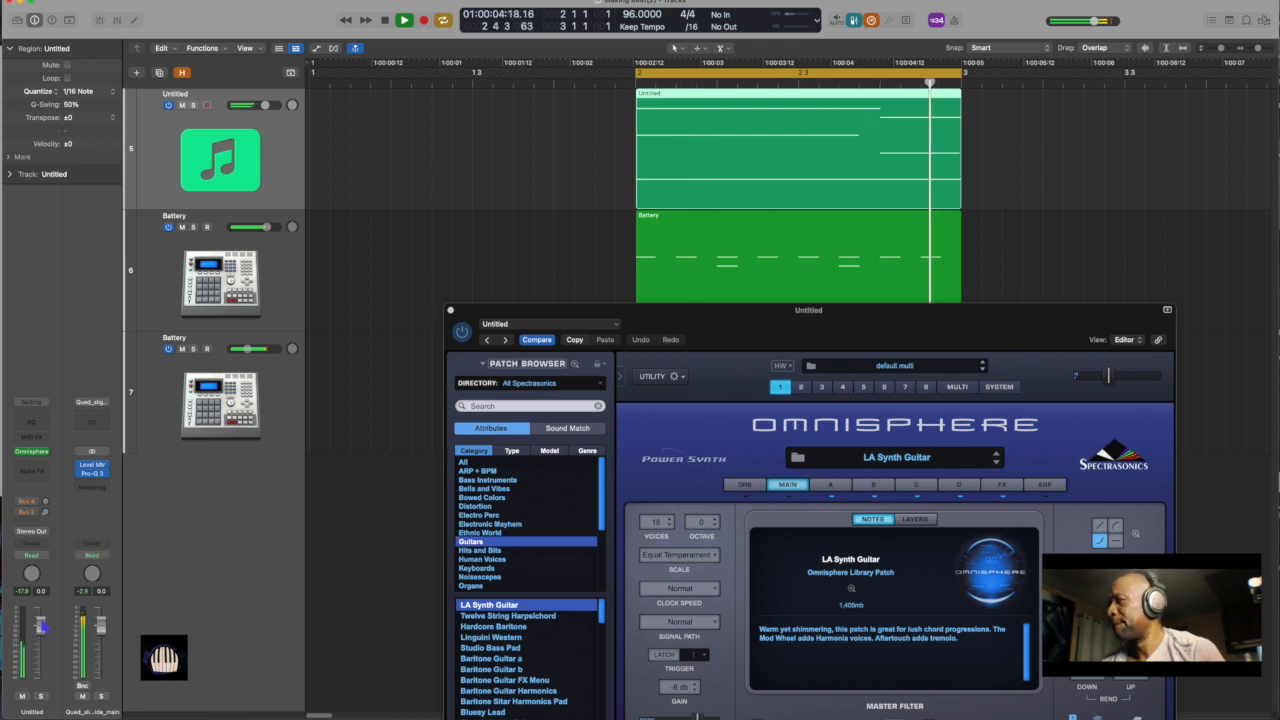
key("space")
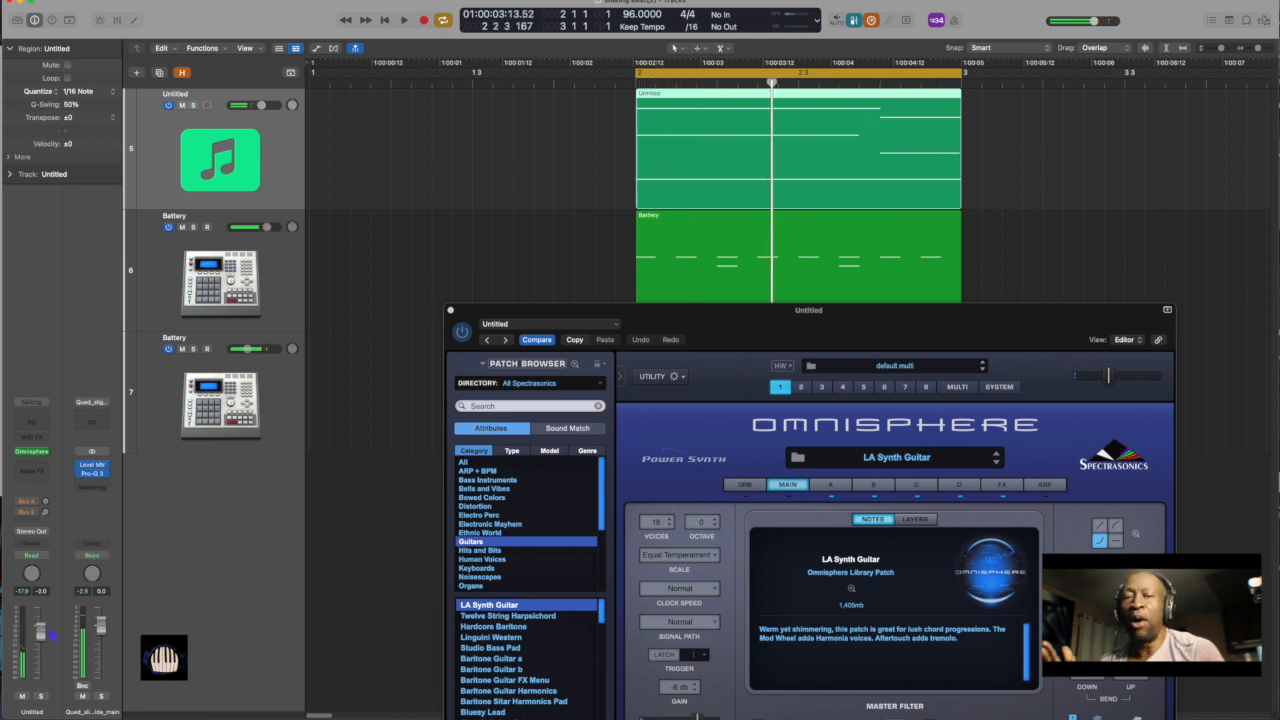
Delete the recorded guitar region from the Omnisphere track
left_click(590, 205)
left_click(700, 172)
key("Delete")
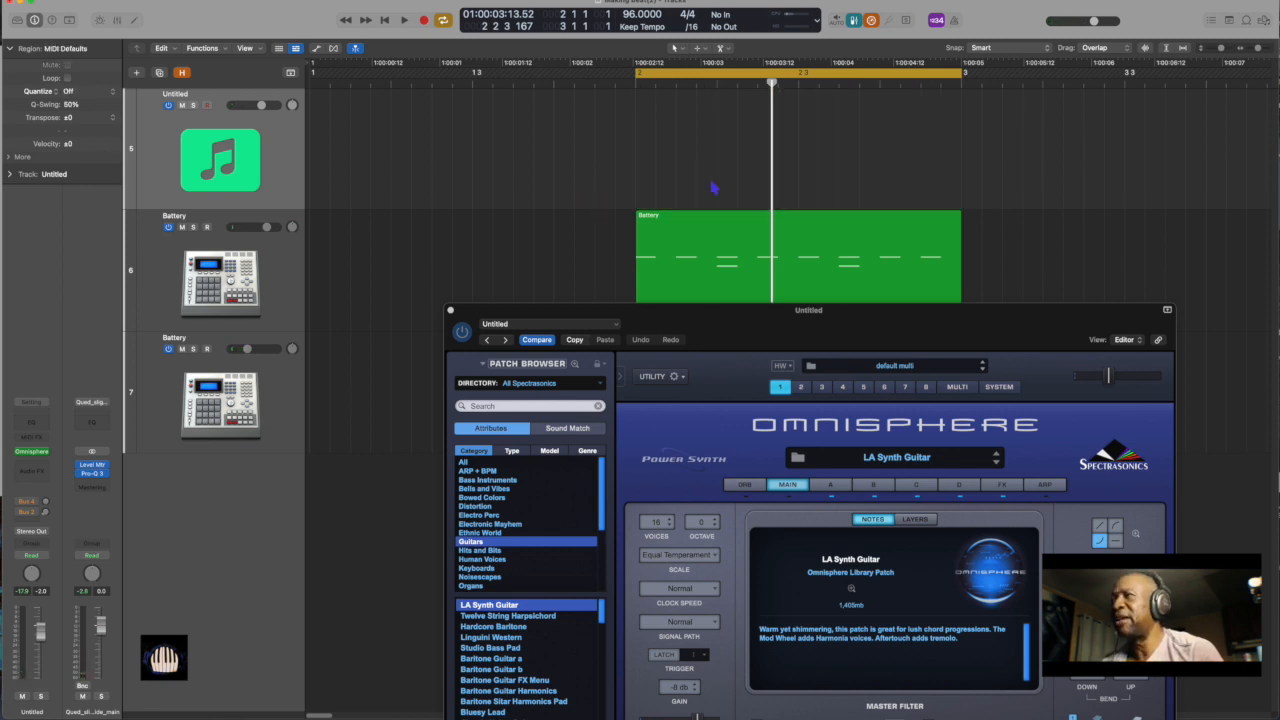
Move the Omnisphere window so its patch list is fully visible and load the Analog Simplicity patch from the Synth Poly category
left_click_drag(751, 320, 666, 235)
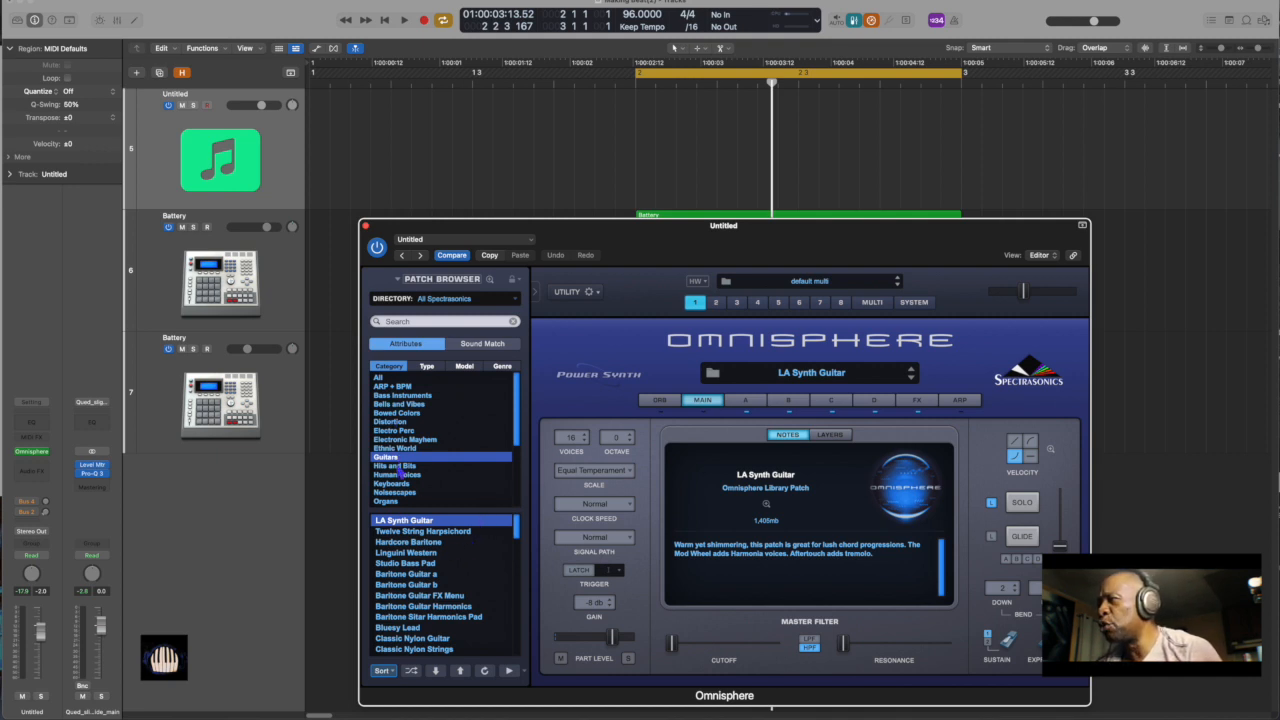
scroll(399, 495, "down", 3)
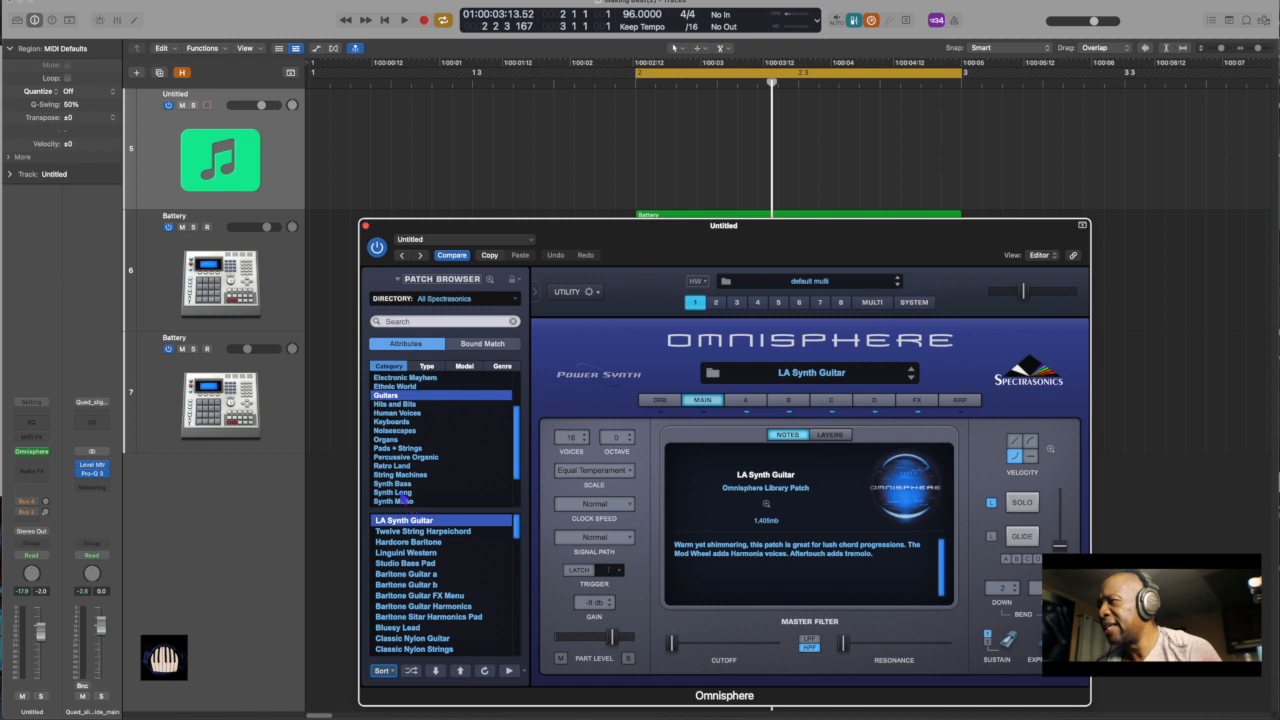
scroll(405, 484, "down", 2)
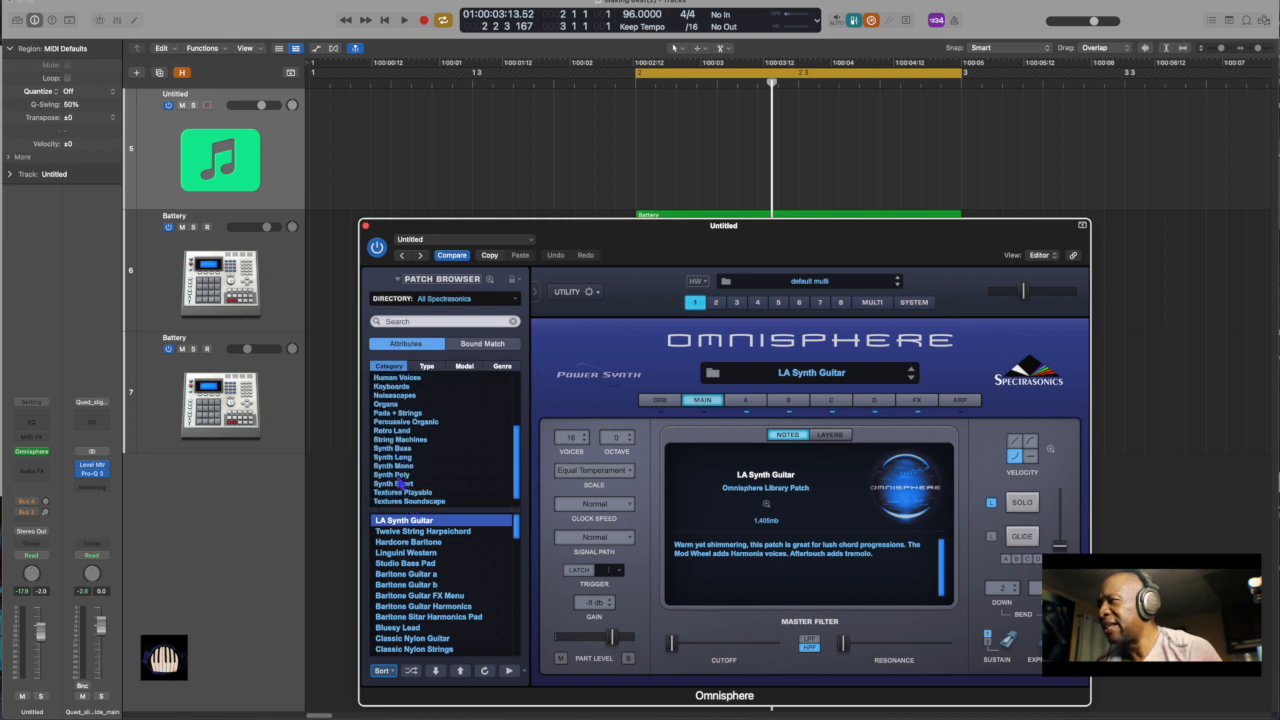
left_click(398, 475)
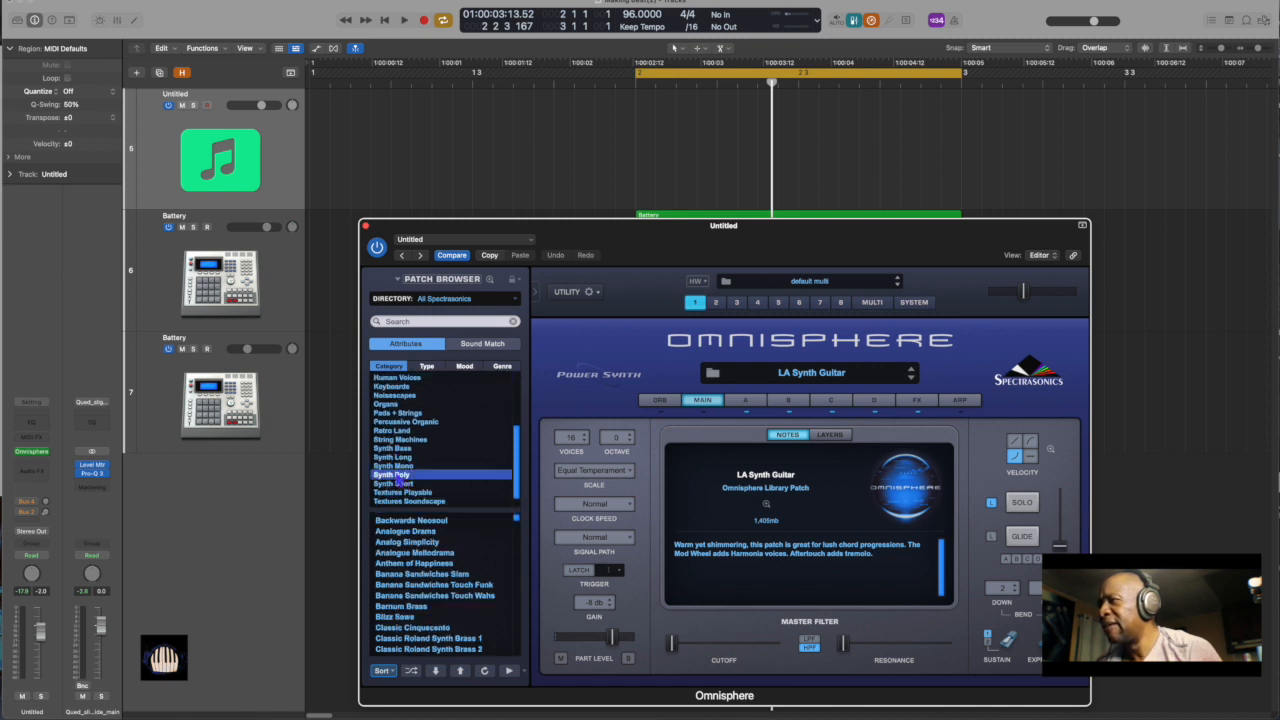
left_click(432, 544)
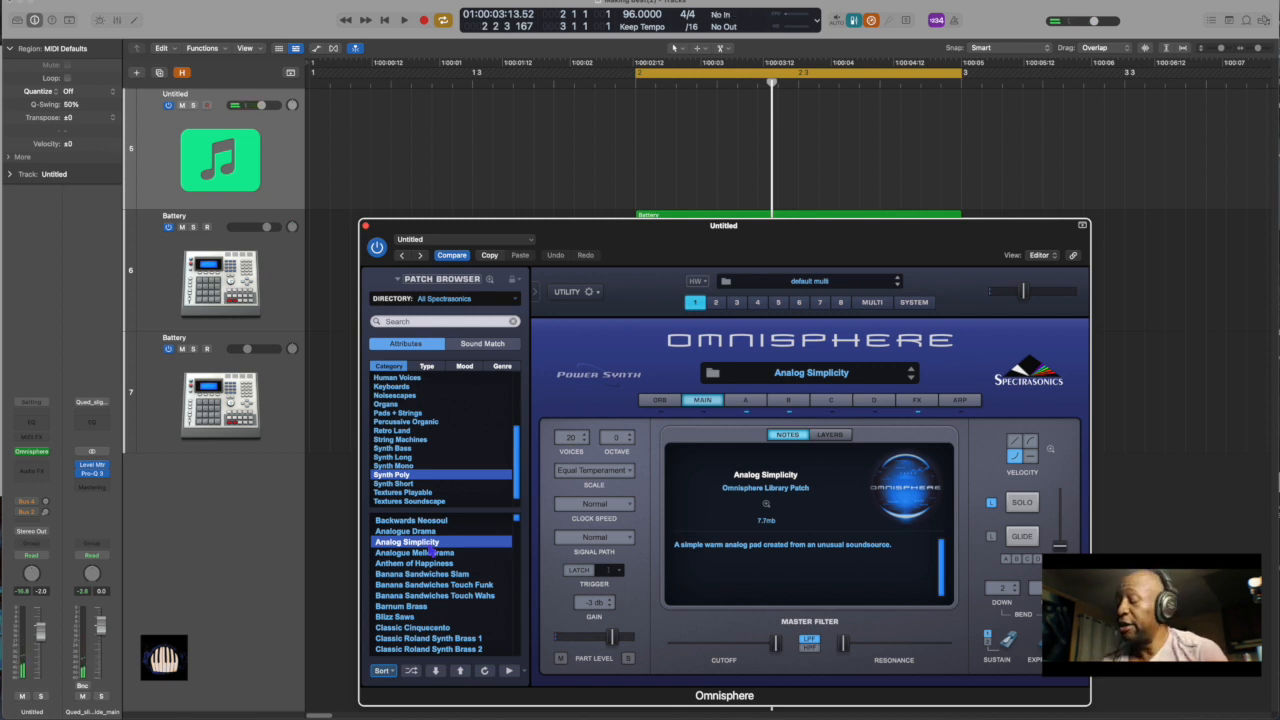
Record a short repeated chord part with the Analog Simplicity patch over the loop and close the Omnisphere window
key("r")
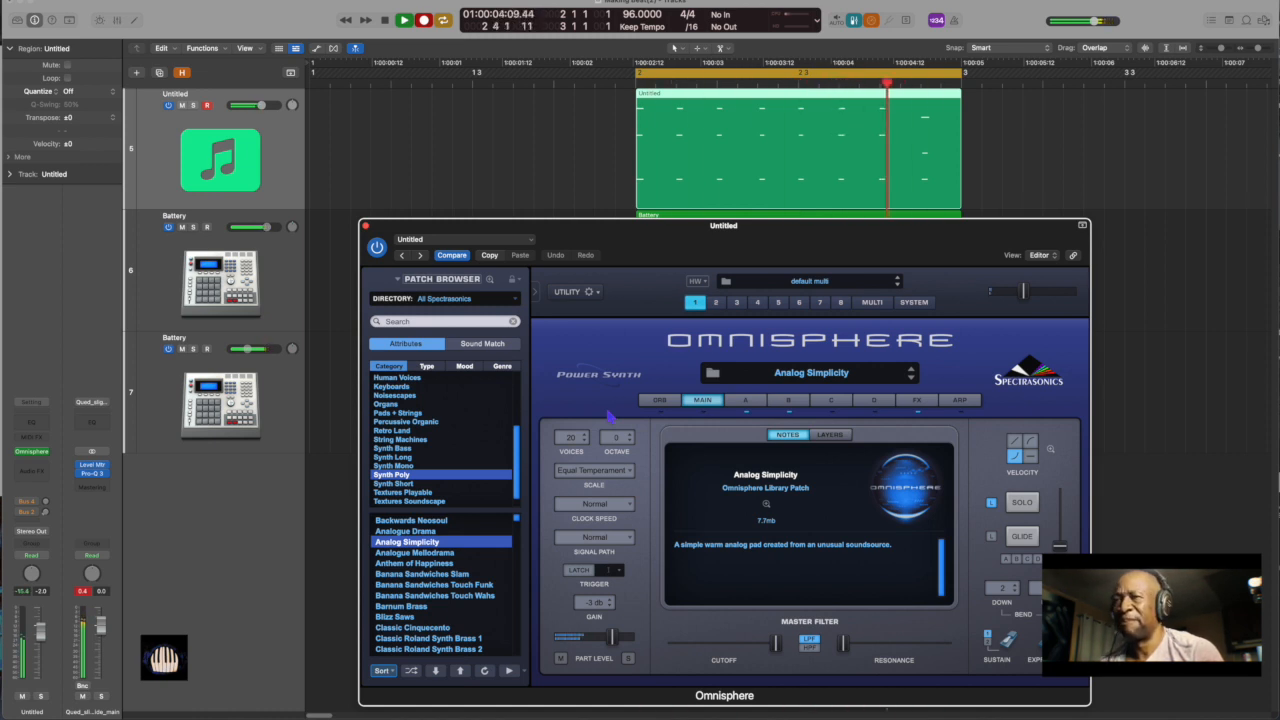
key("space")
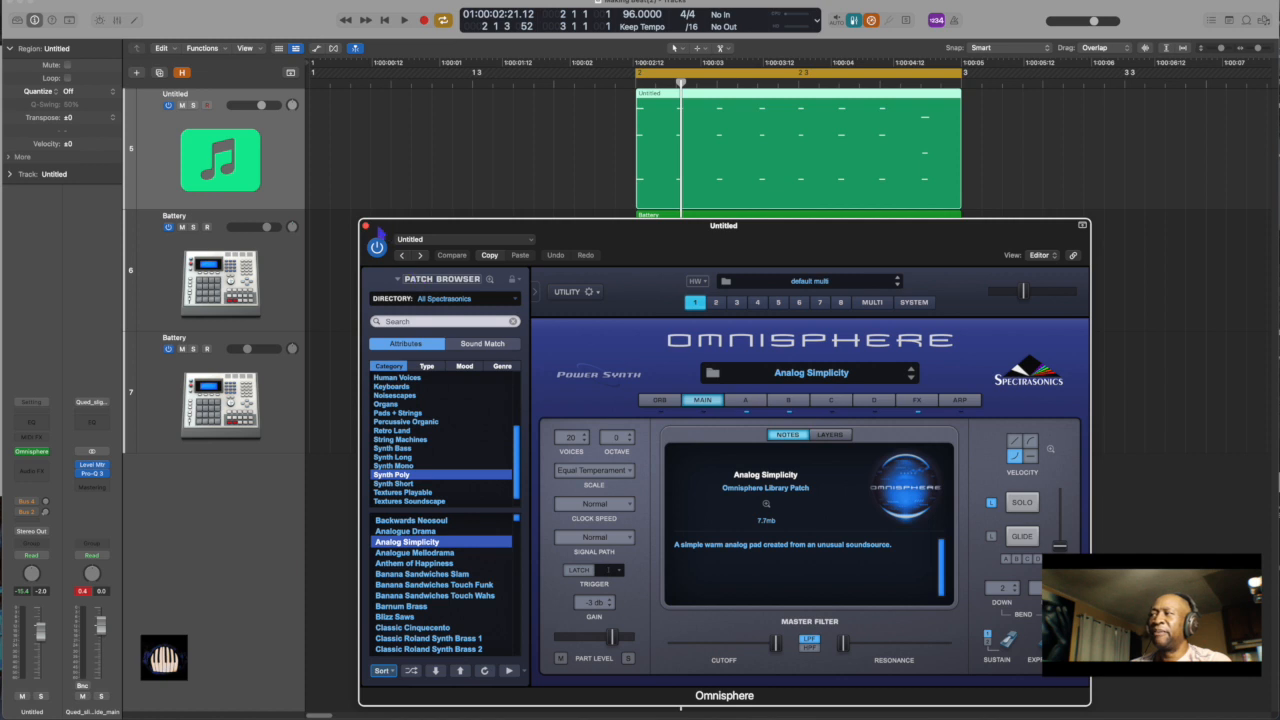
left_click(366, 227)
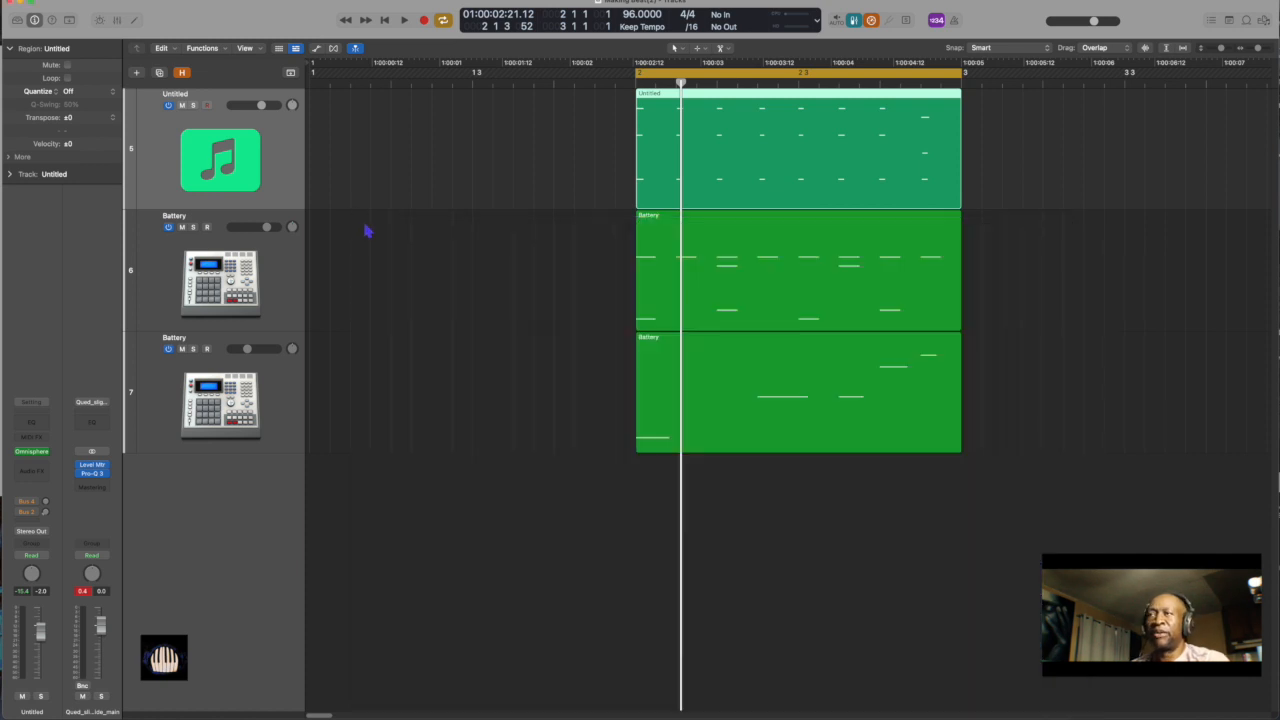
Zoom the timeline out horizontally to show the empty bars beyond the looped regions
key("super+Left")
key("super+Left")
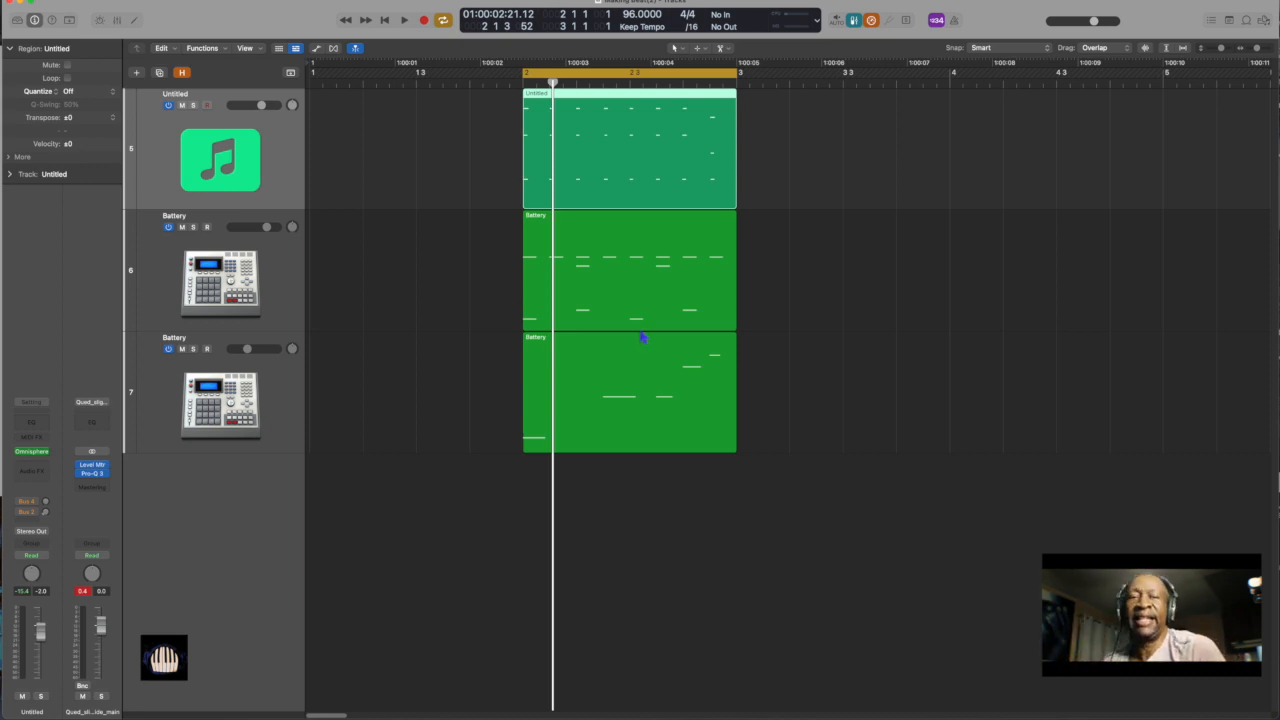
scroll(837, 386, "down", 4)
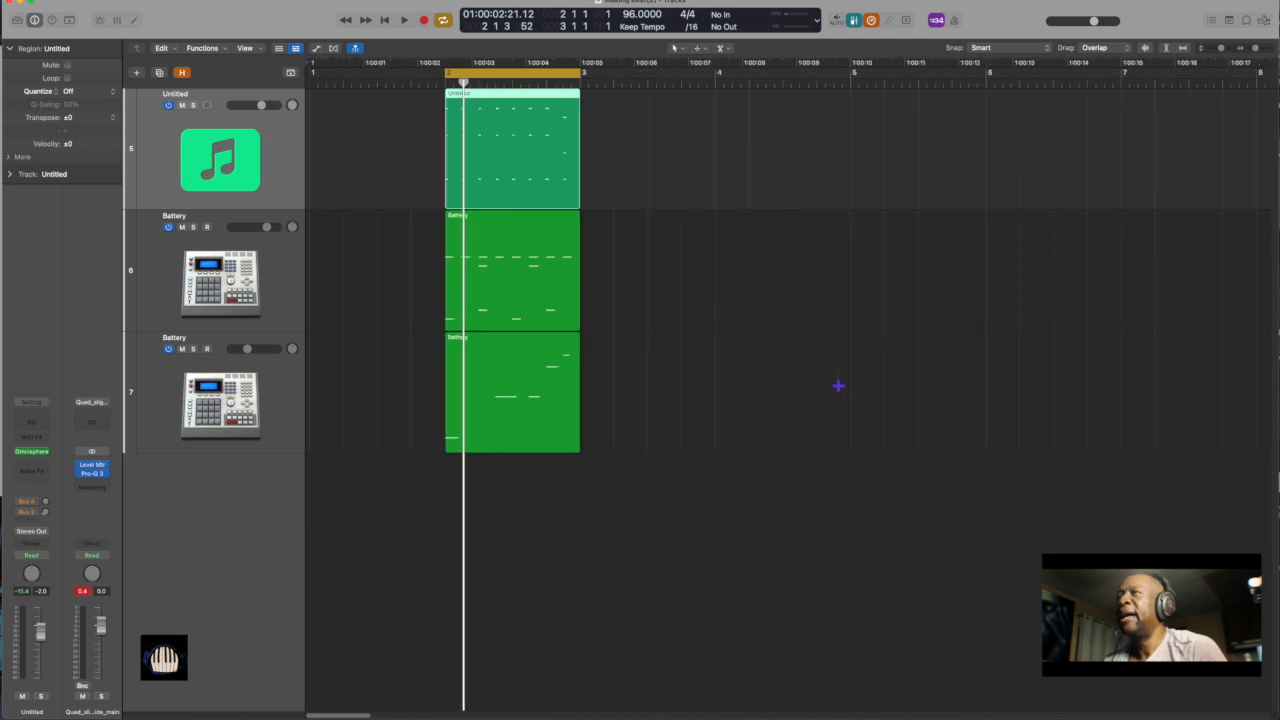
scroll(838, 385, "down", 1)
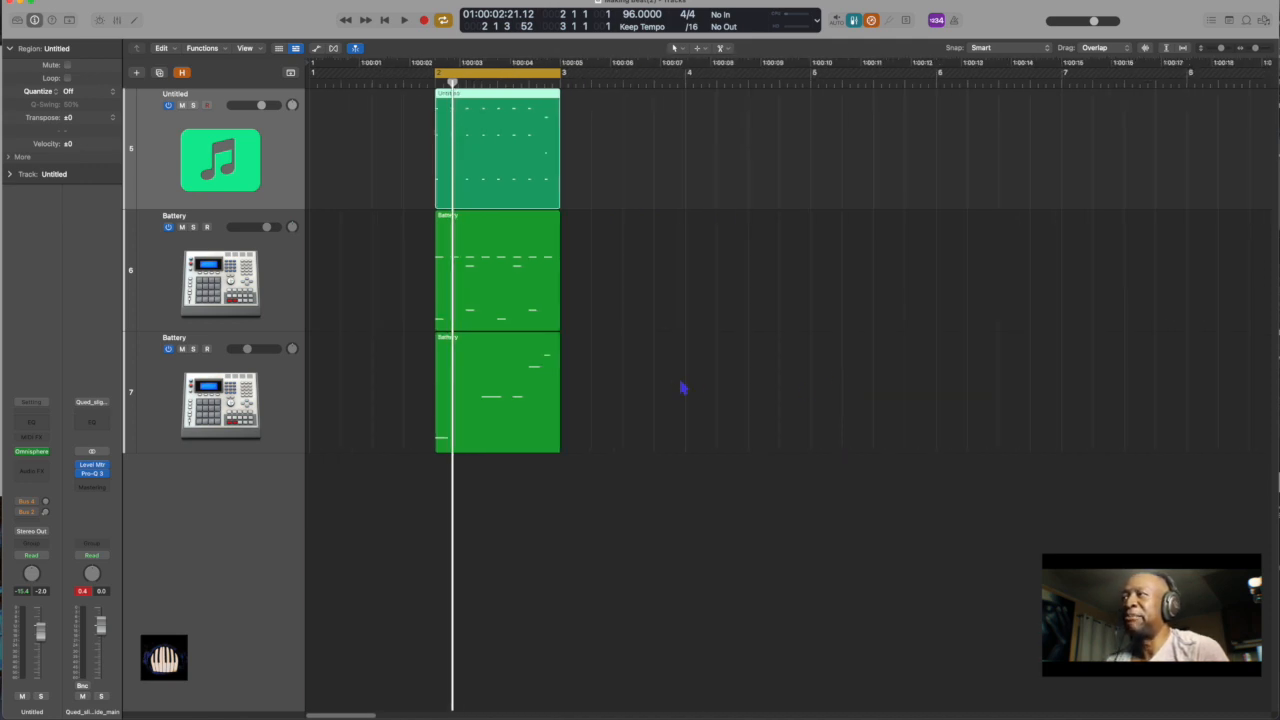